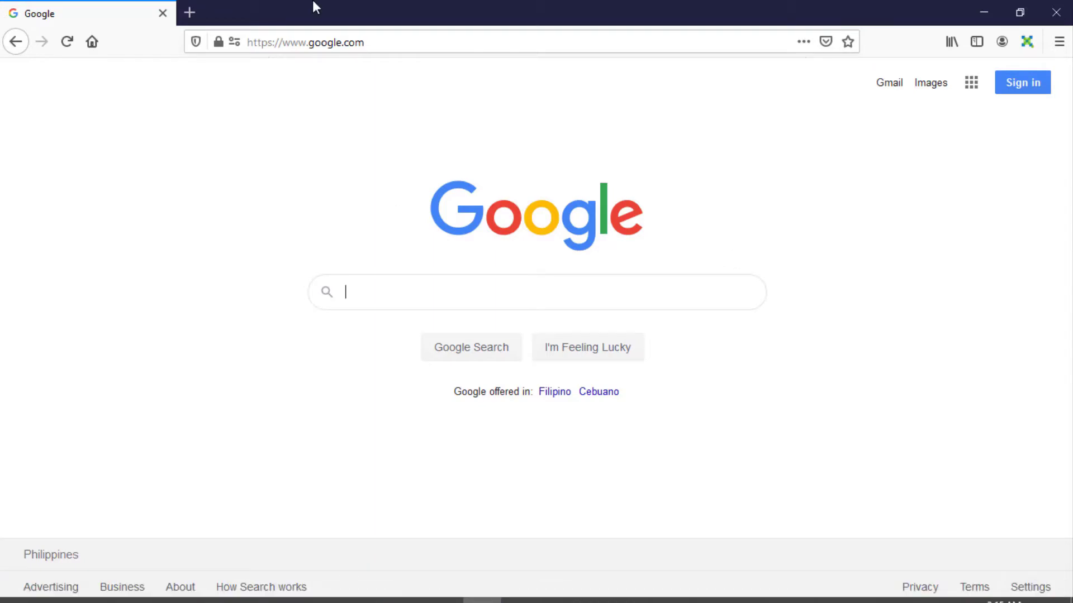
# Load the remove.bg website by entering remove.bg in Firefox's address bar.
pyautogui.click(372, 47)
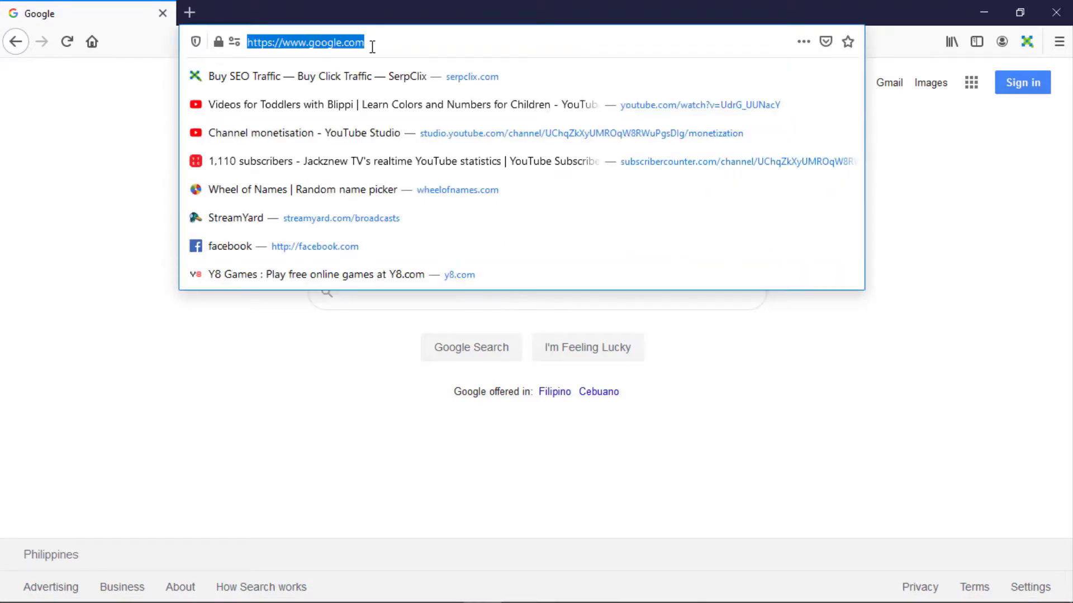
pyautogui.write('r')
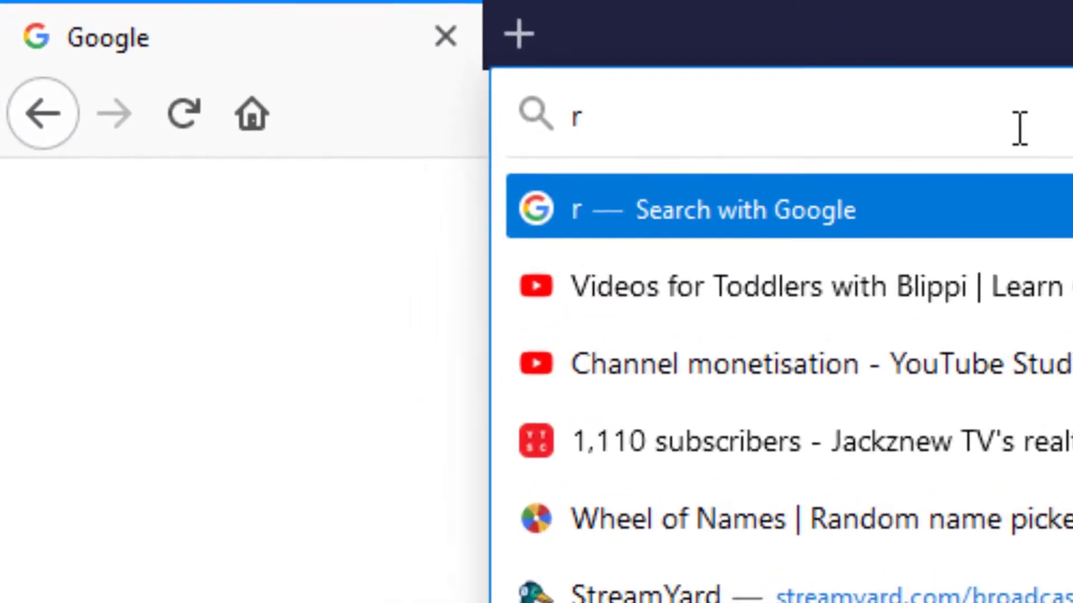
pyautogui.write('emo')
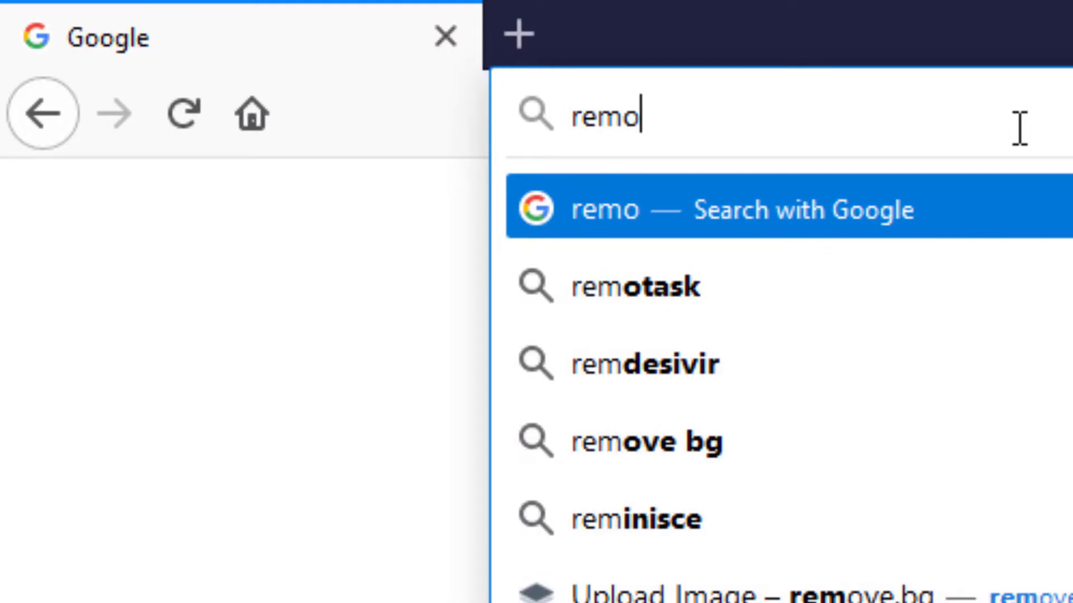
pyautogui.write('ve')
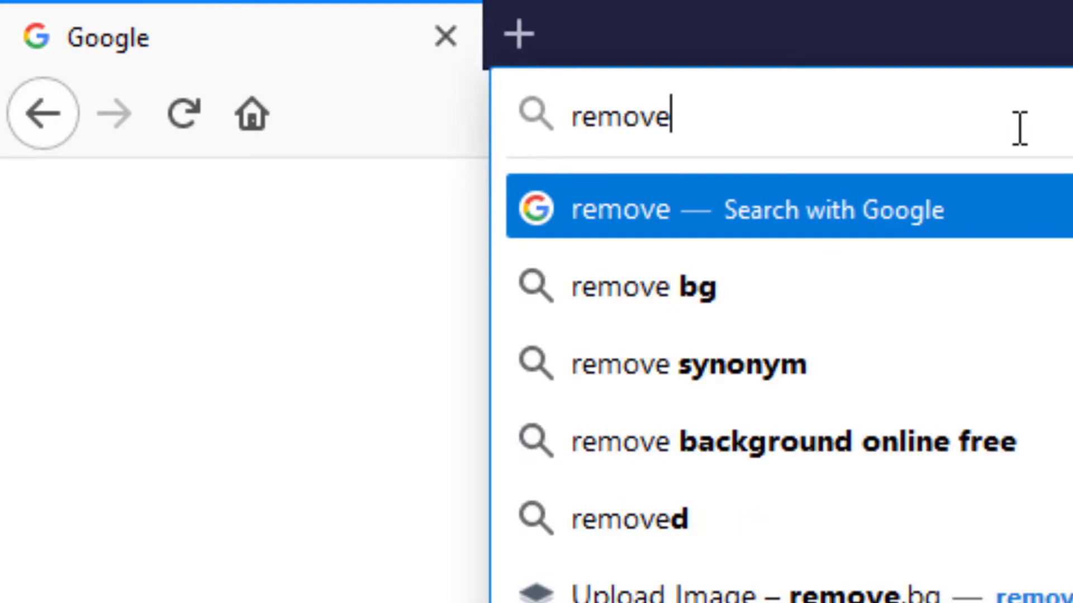
pyautogui.write('.bg')
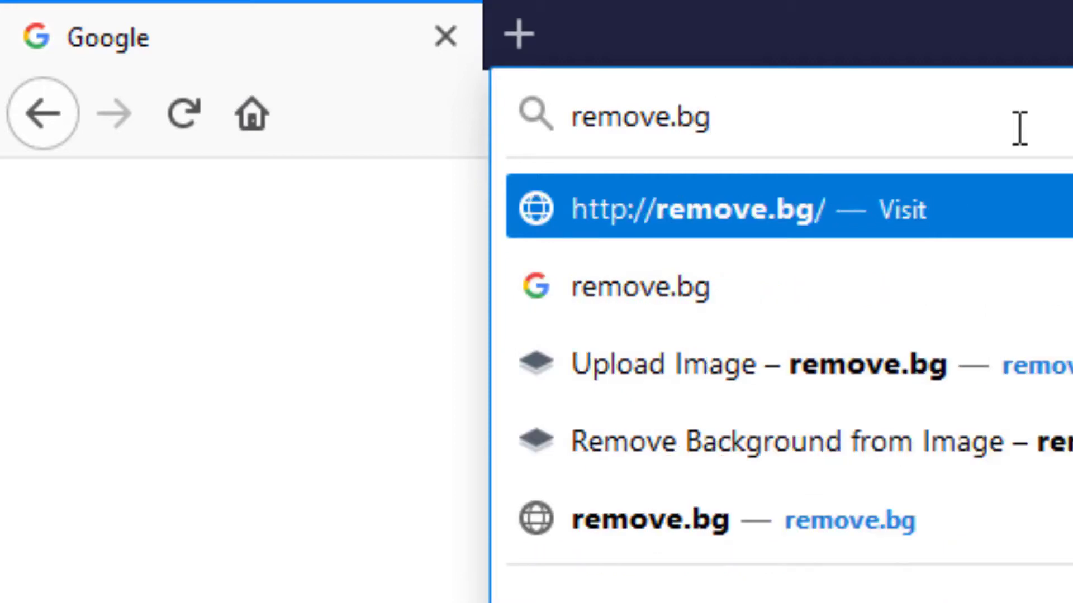
pyautogui.press('Return')
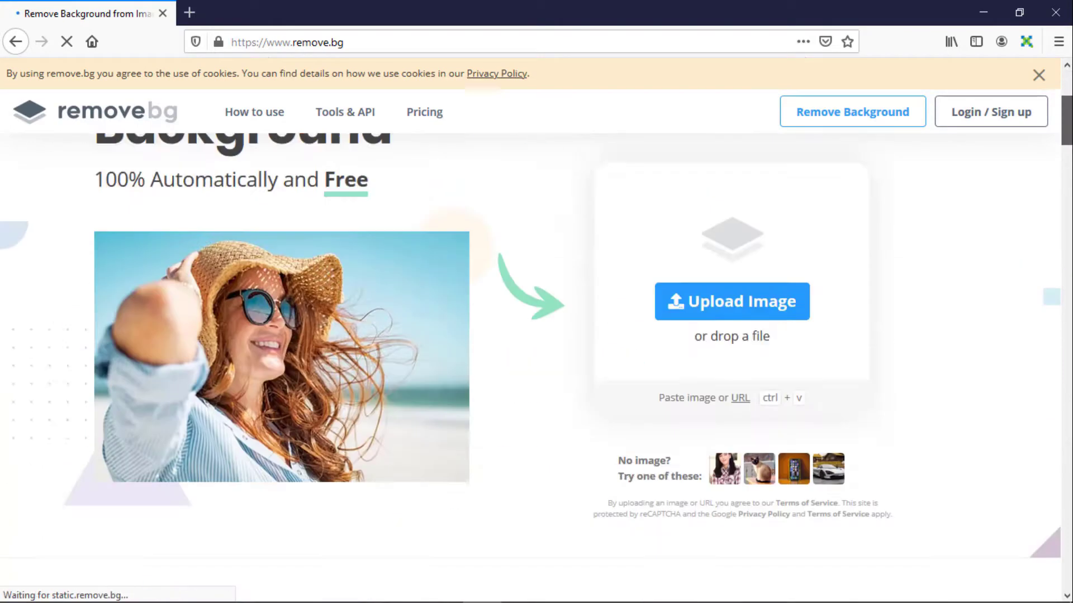
# Close the cookie consent banner and scroll the page to reach the image upload page.
pyautogui.moveTo(1067, 100)
pyautogui.mouseDown()
pyautogui.moveTo(1070, 170)
pyautogui.moveTo(1070, 89)
pyautogui.mouseUp()
pyautogui.scroll(-1, 1069, 164)
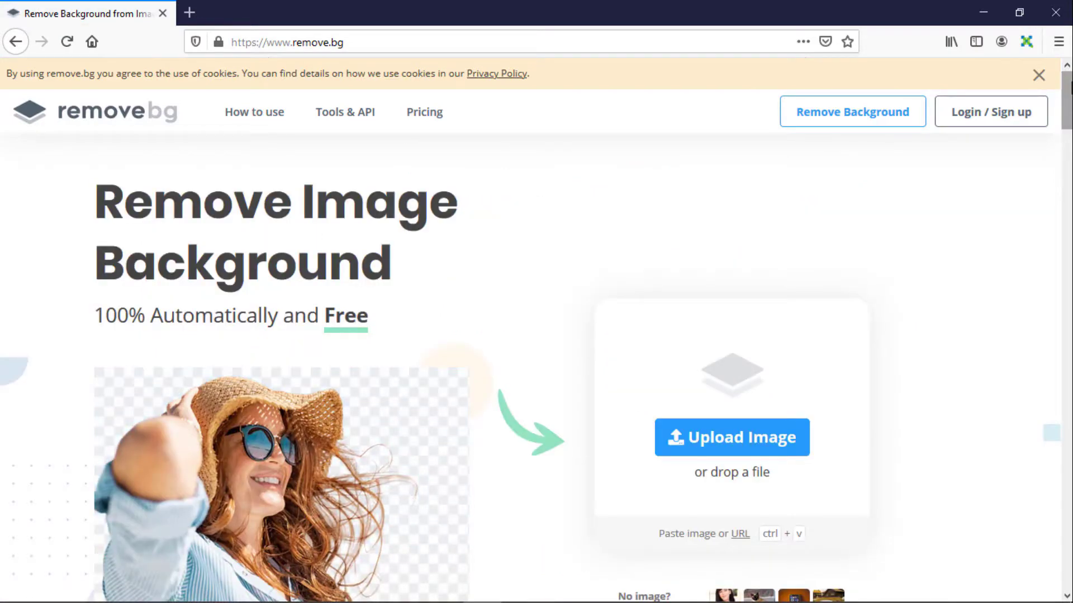
pyautogui.click(1038, 74)
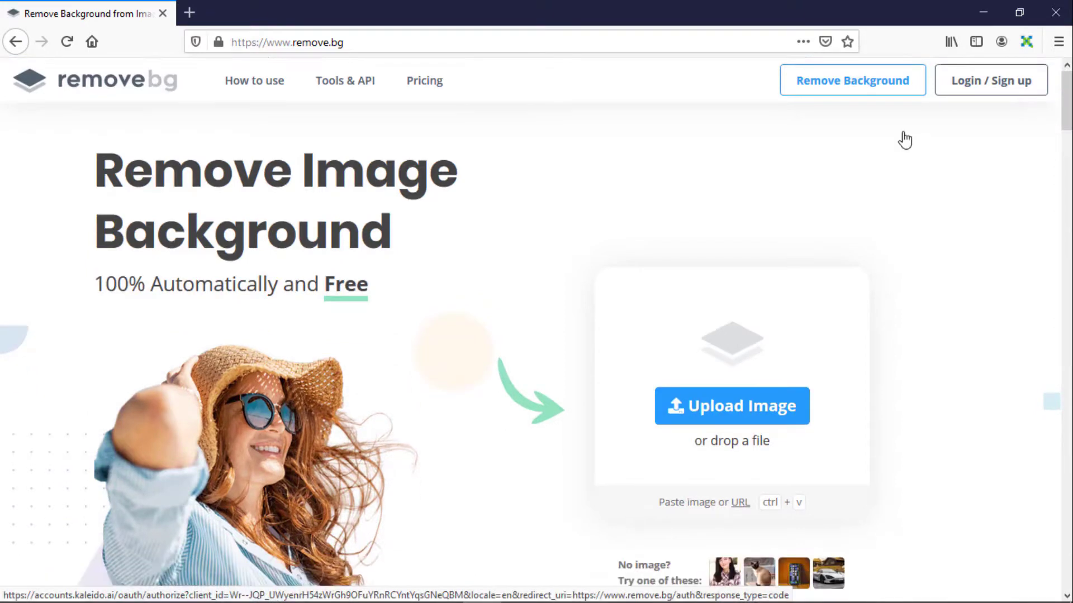
pyautogui.moveTo(1068, 112); pyautogui.dragTo(1070, 123)
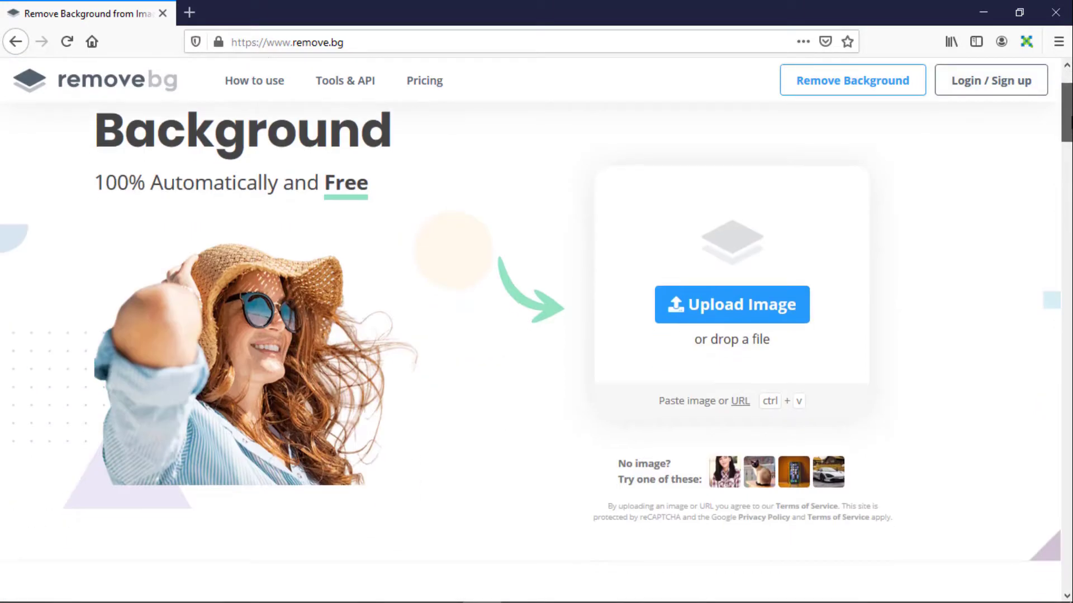
pyautogui.scroll(3, 536, 335)
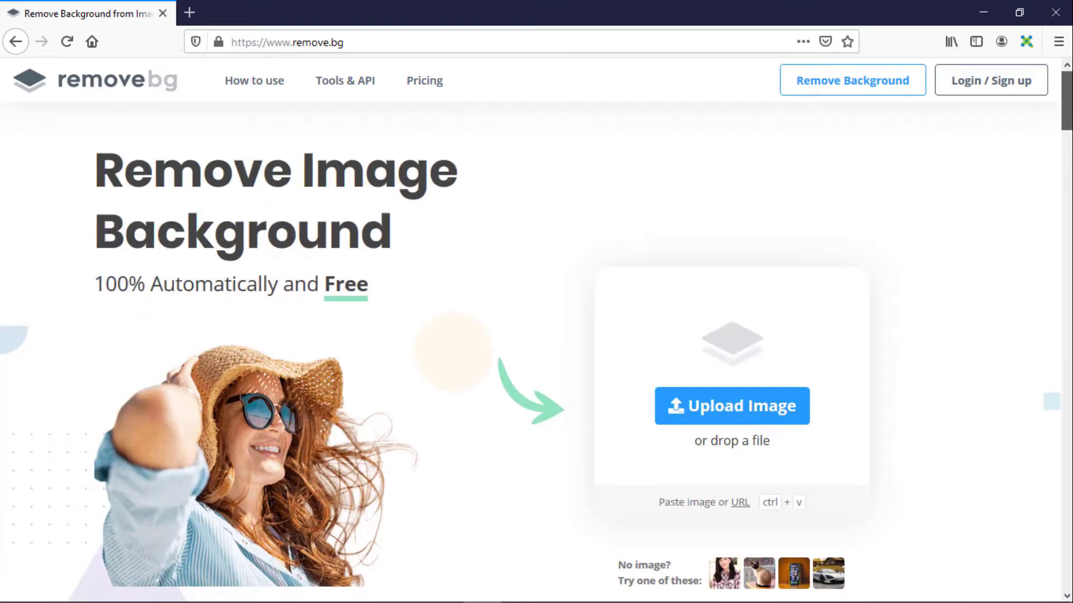
pyautogui.scroll(-3, 536, 335)
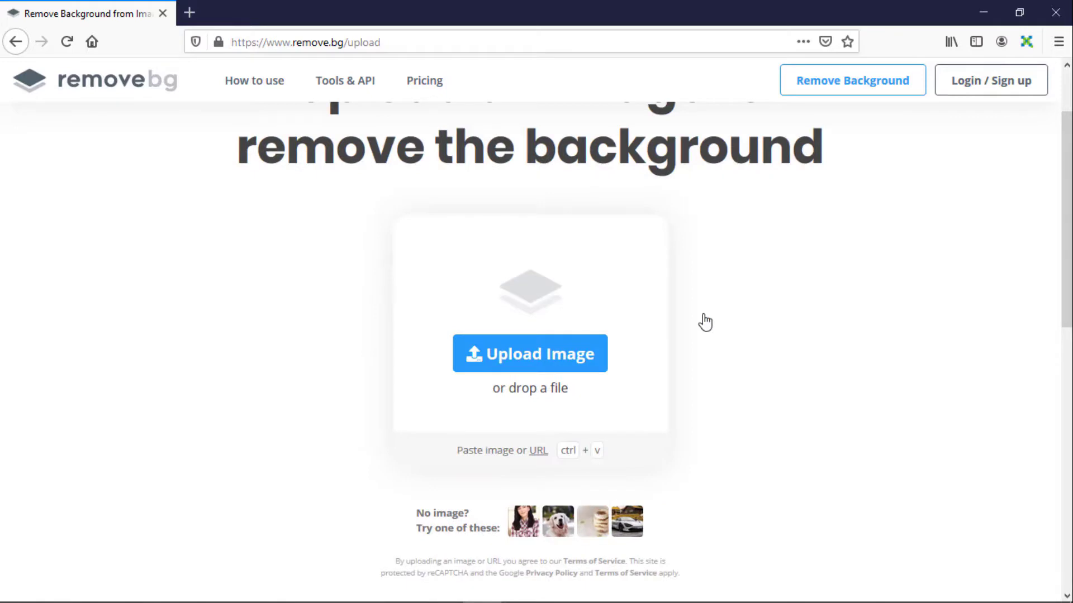
# Upload the portrait photo ready.jpg through the file dialog.
pyautogui.click(525, 360)
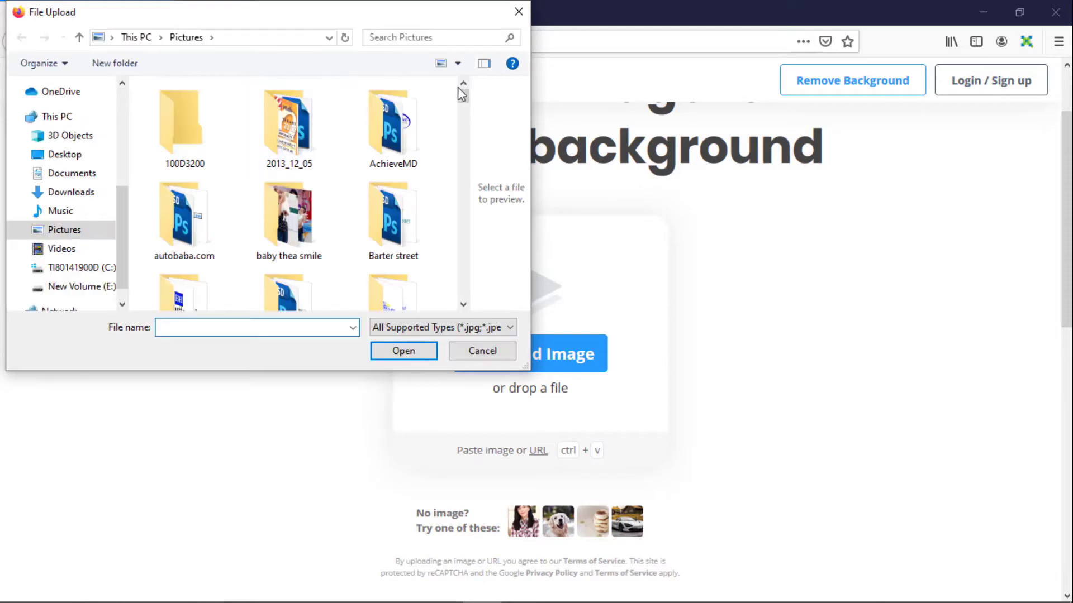
pyautogui.moveTo(467, 96); pyautogui.dragTo(467, 278)
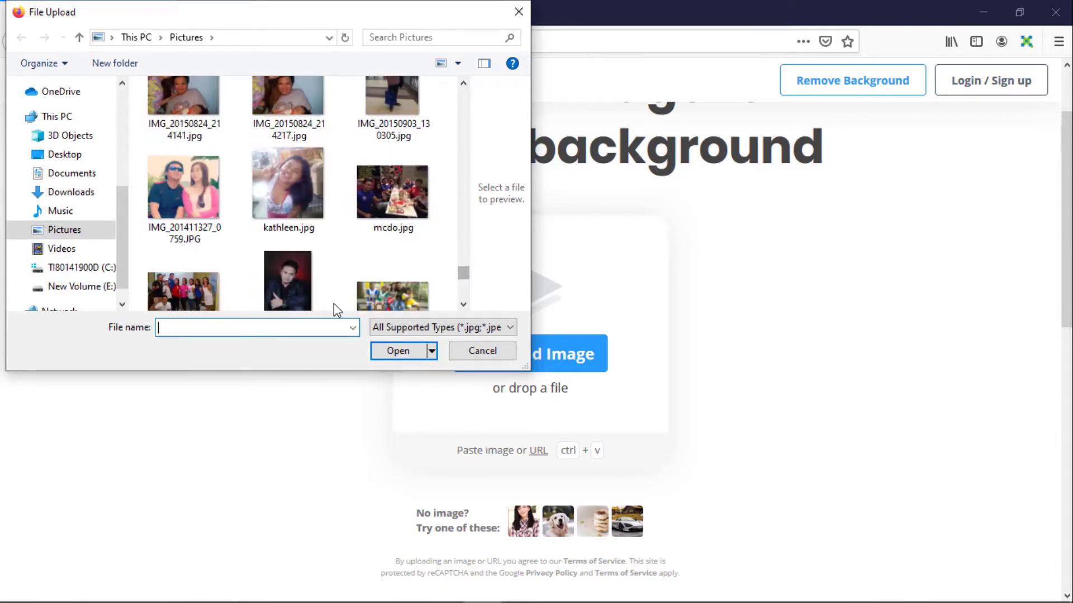
pyautogui.click(283, 278)
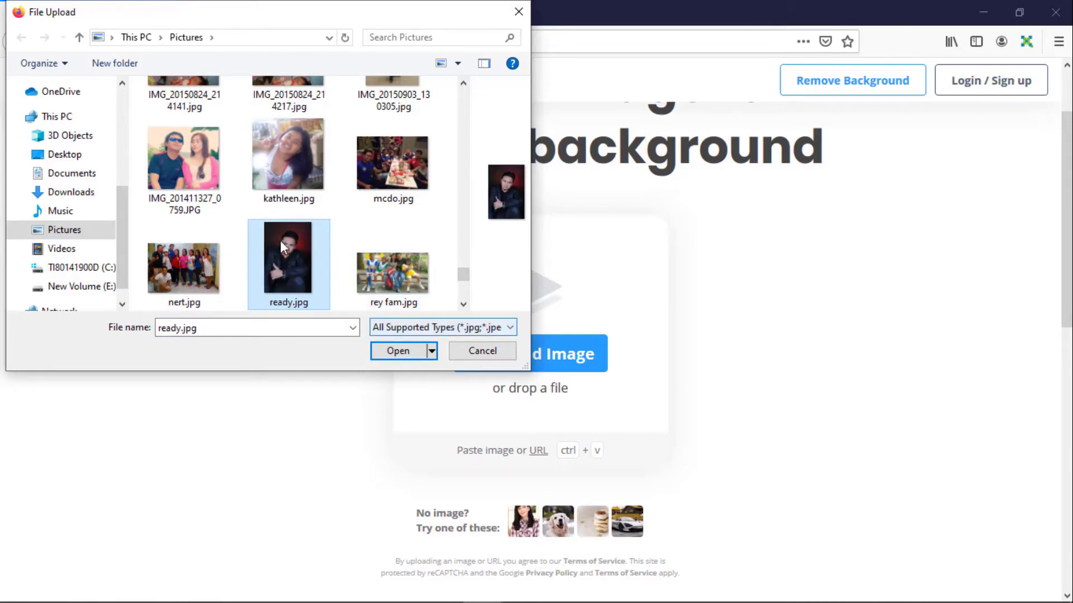
pyautogui.click(397, 353)
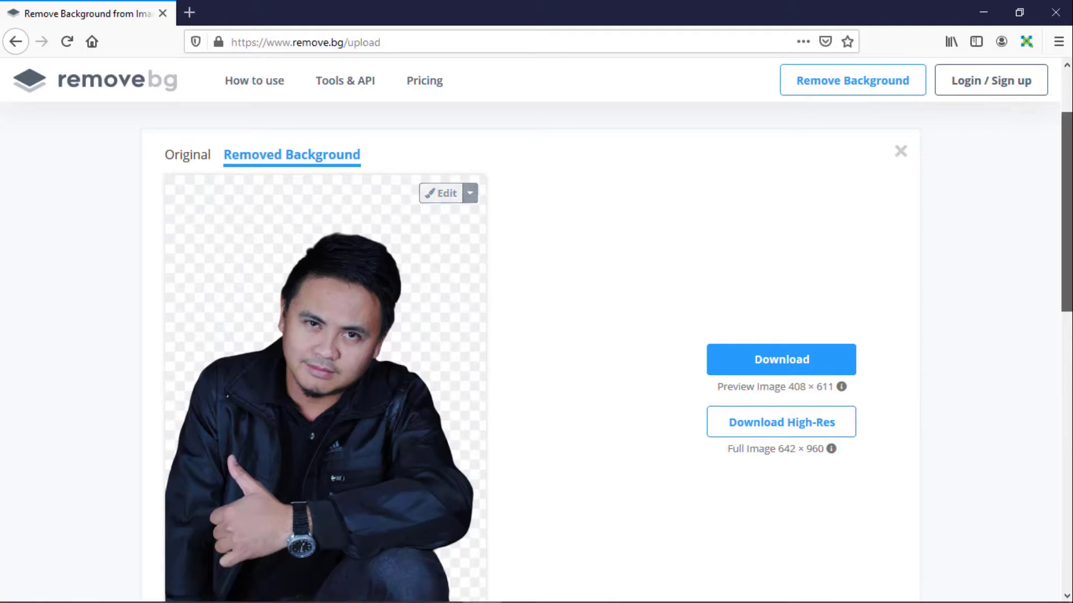
# Review the removed-background result and download the 408 × 611 preview image.
pyautogui.scroll(-2, 607, 356)
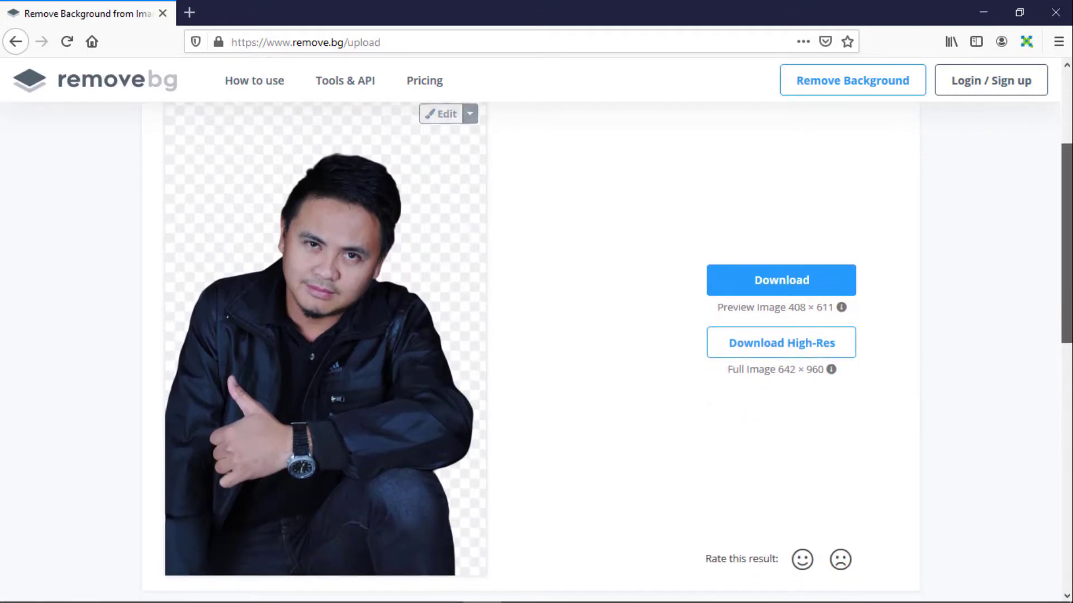
pyautogui.scroll(2, 607, 352)
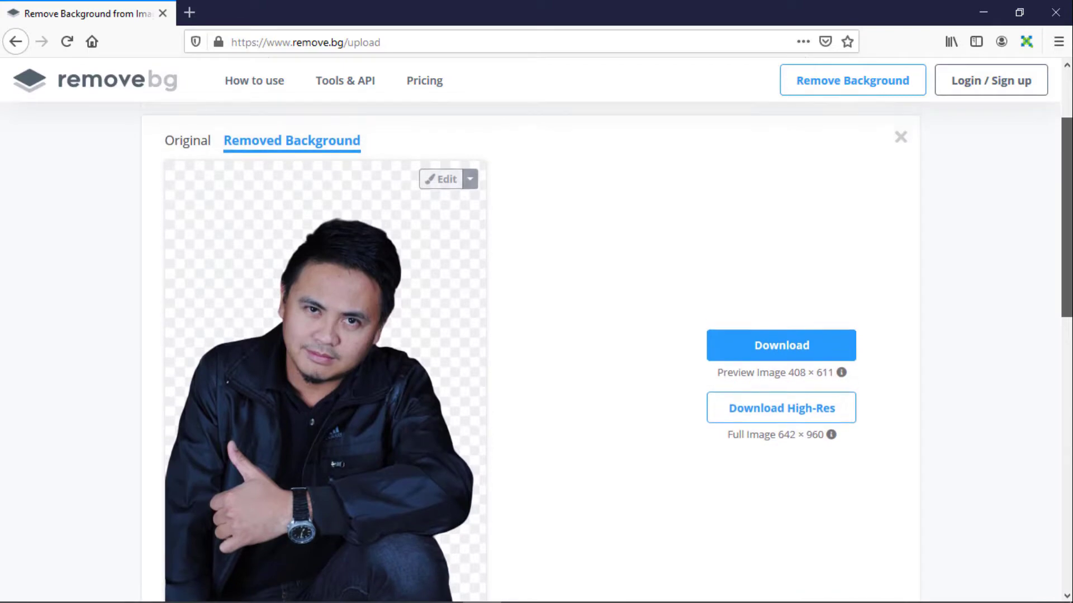
pyautogui.scroll(-2, 608, 352)
pyautogui.scroll(-1, 607, 352)
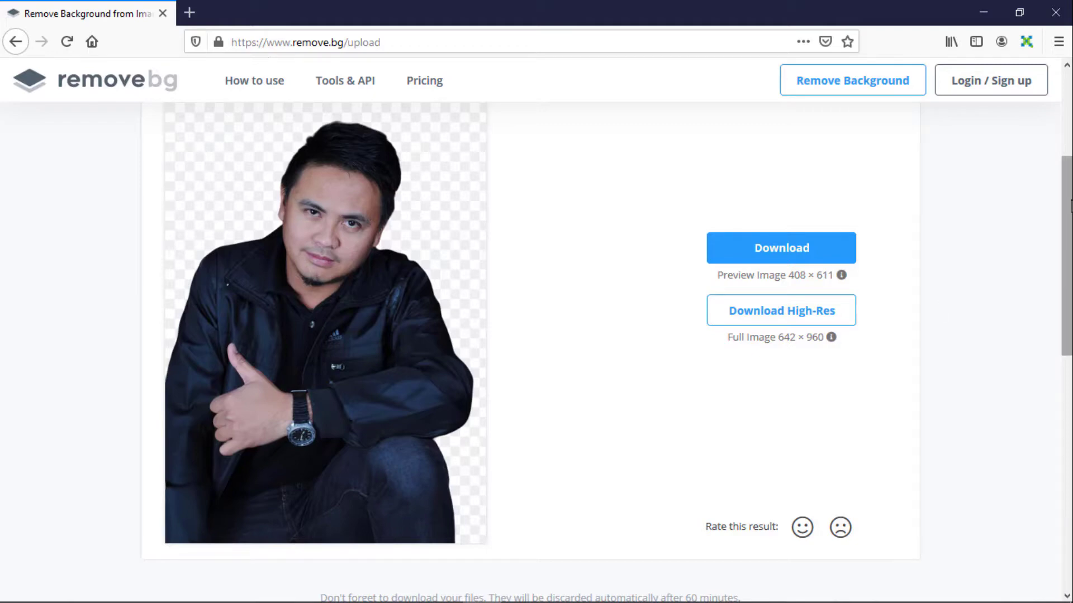
pyautogui.moveTo(1067, 206); pyautogui.dragTo(1067, 173)
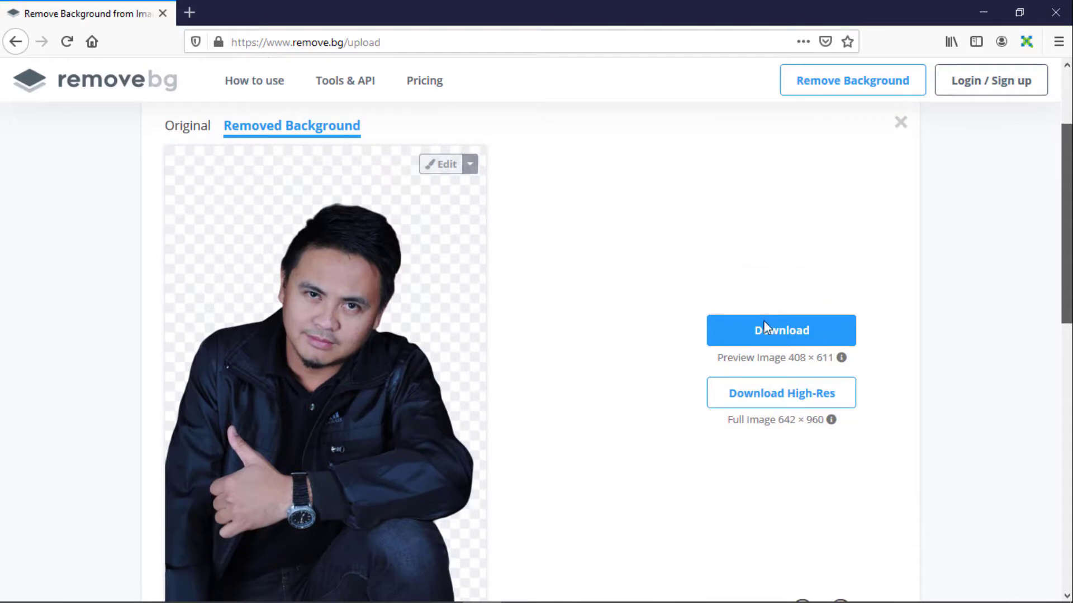
pyautogui.scroll(-1, 774, 403)
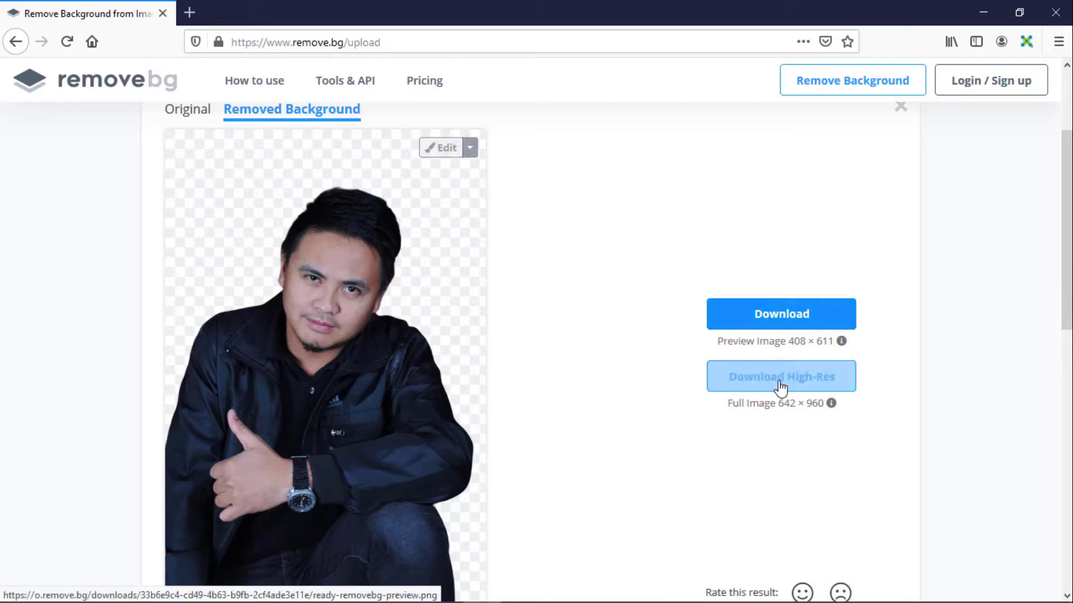
pyautogui.click(773, 329)
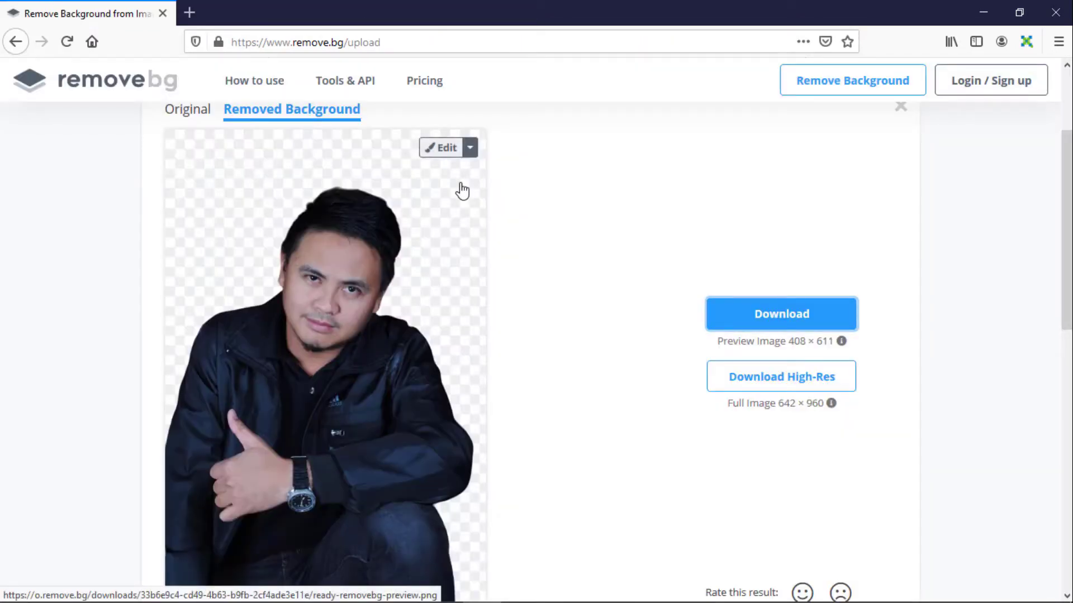
# Save ready-removebg-preview.png to disk using Firefox's Save File option.
pyautogui.scroll(-1, 745, 384)
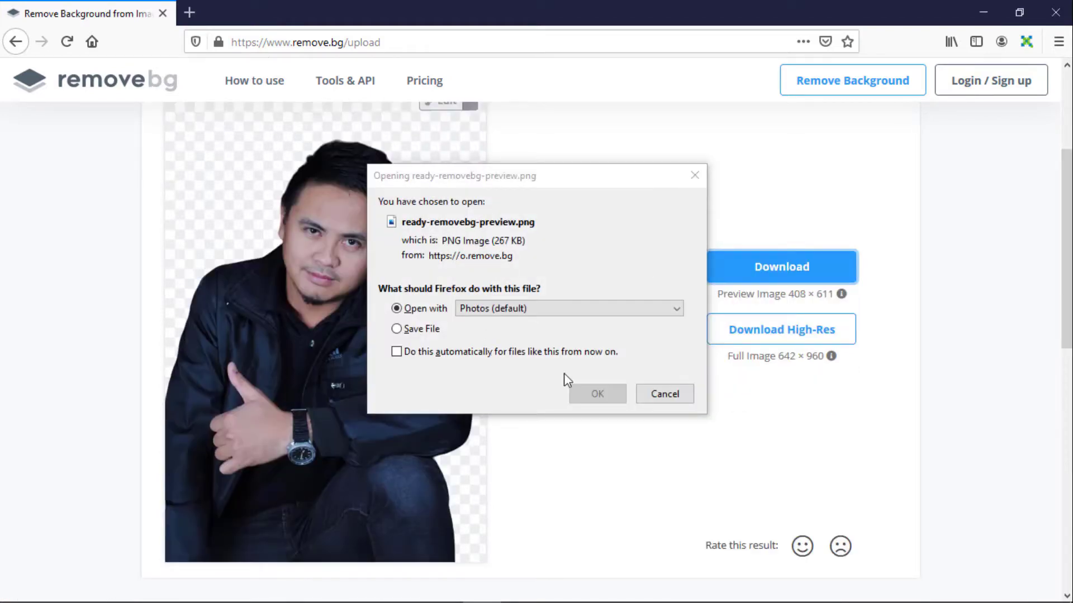
pyautogui.click(397, 329)
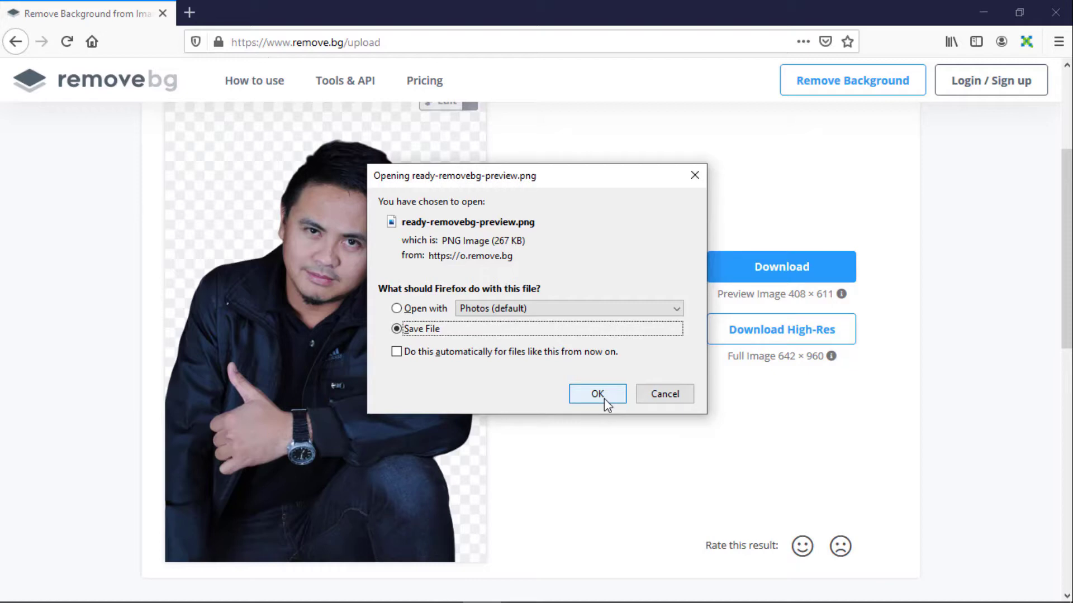
pyautogui.click(611, 398)
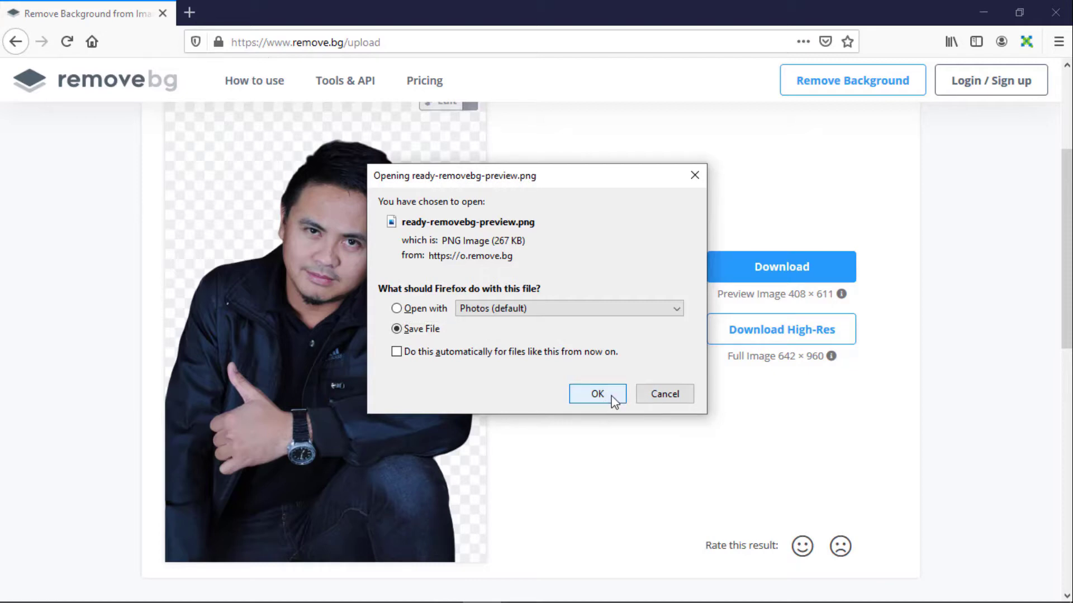
pyautogui.click(597, 394)
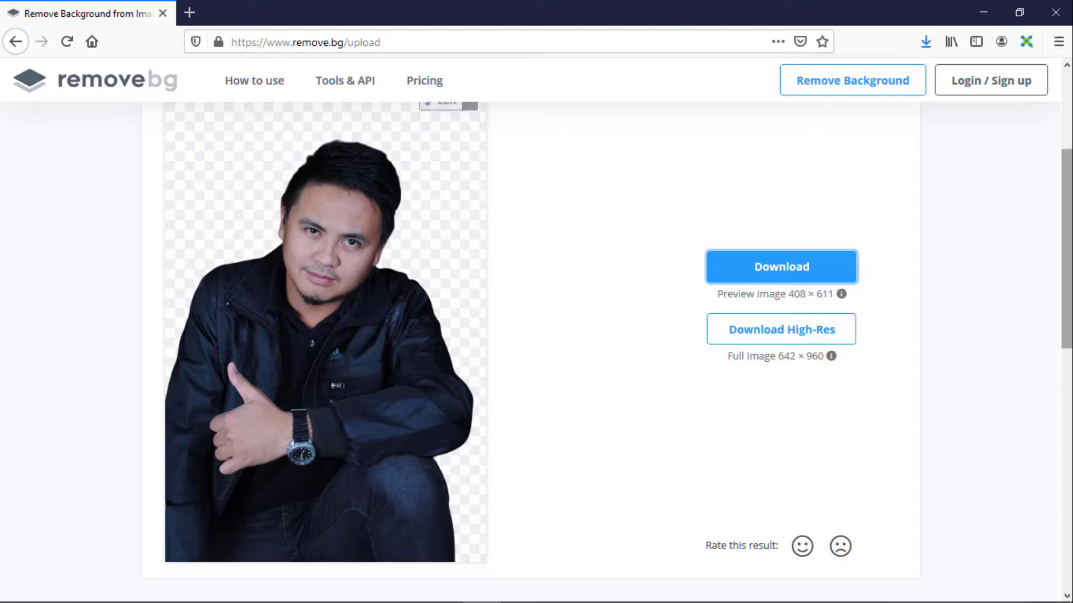
pyautogui.scroll(5, 1067, 248)
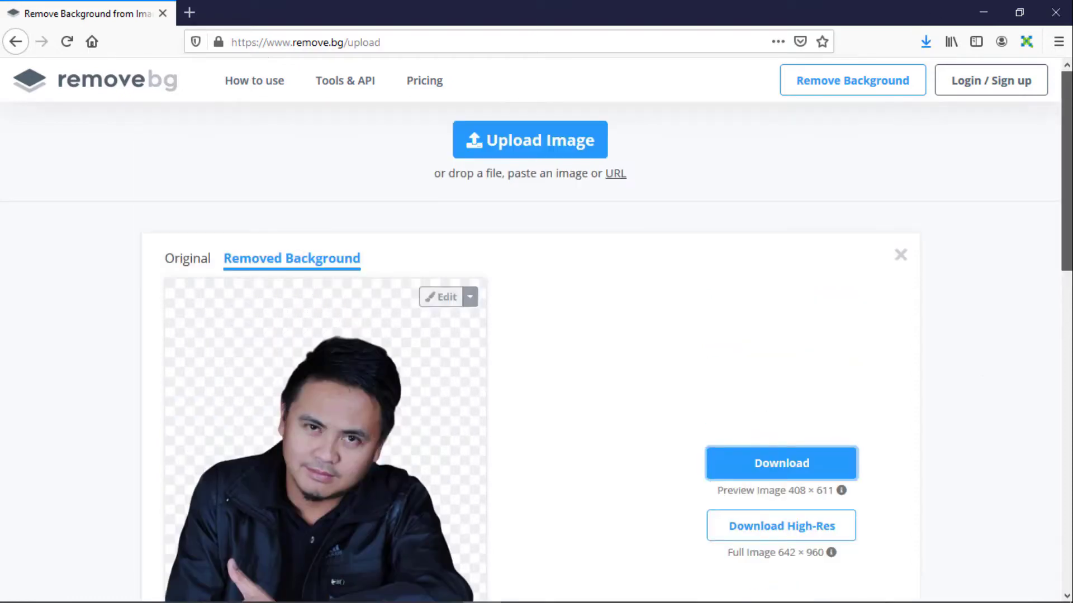
# Open the cutout in the editor and apply a photo from the Background thumbnails.
pyautogui.scroll(-3, 537, 335)
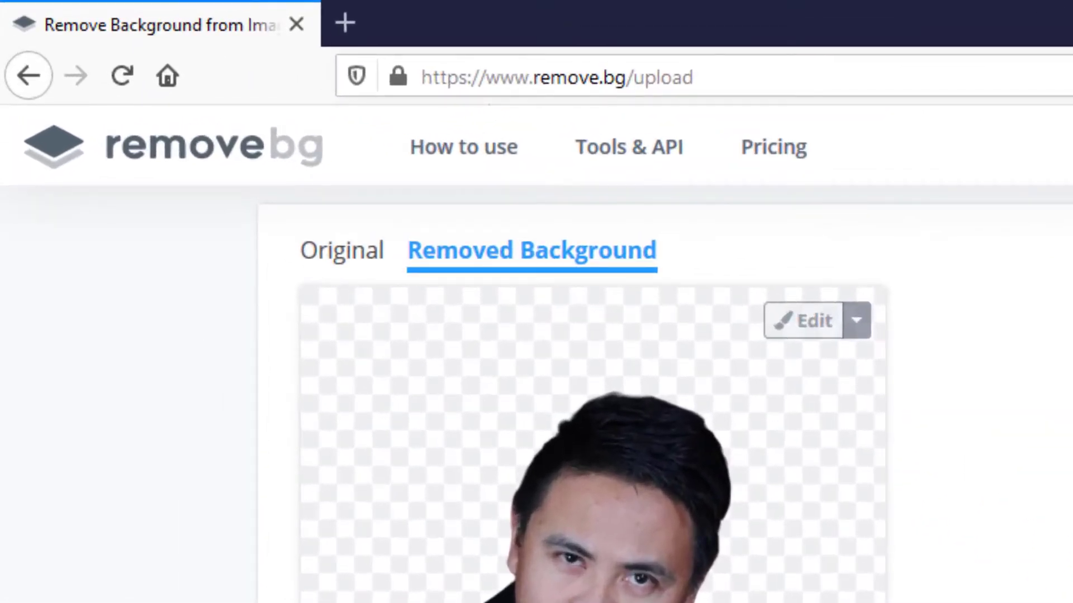
pyautogui.click(825, 335)
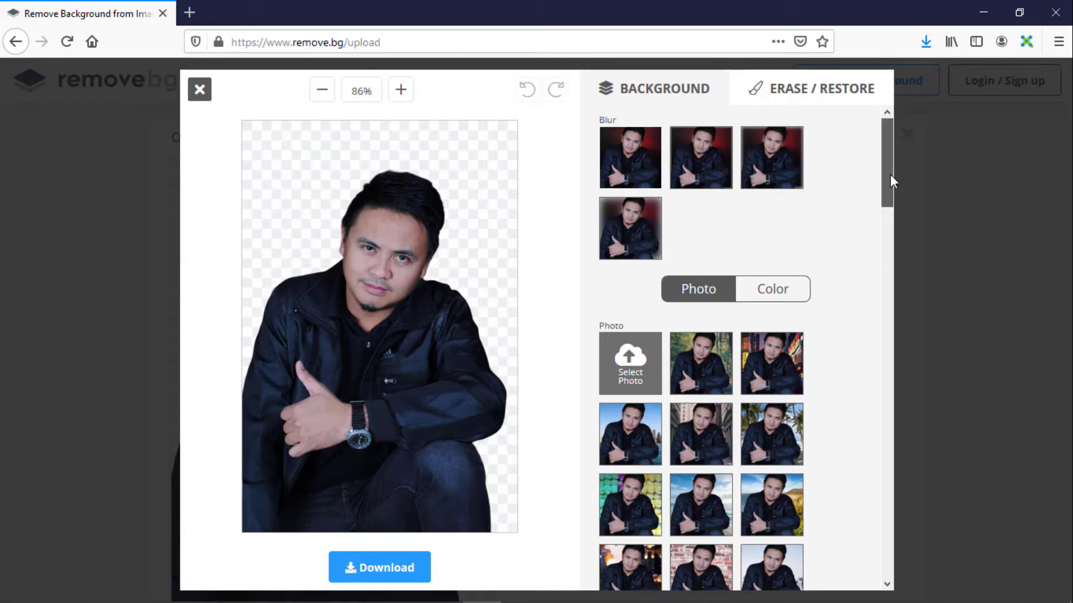
pyautogui.moveTo(890, 174)
pyautogui.mouseDown()
pyautogui.moveTo(892, 223)
pyautogui.moveTo(893, 211)
pyautogui.mouseUp()
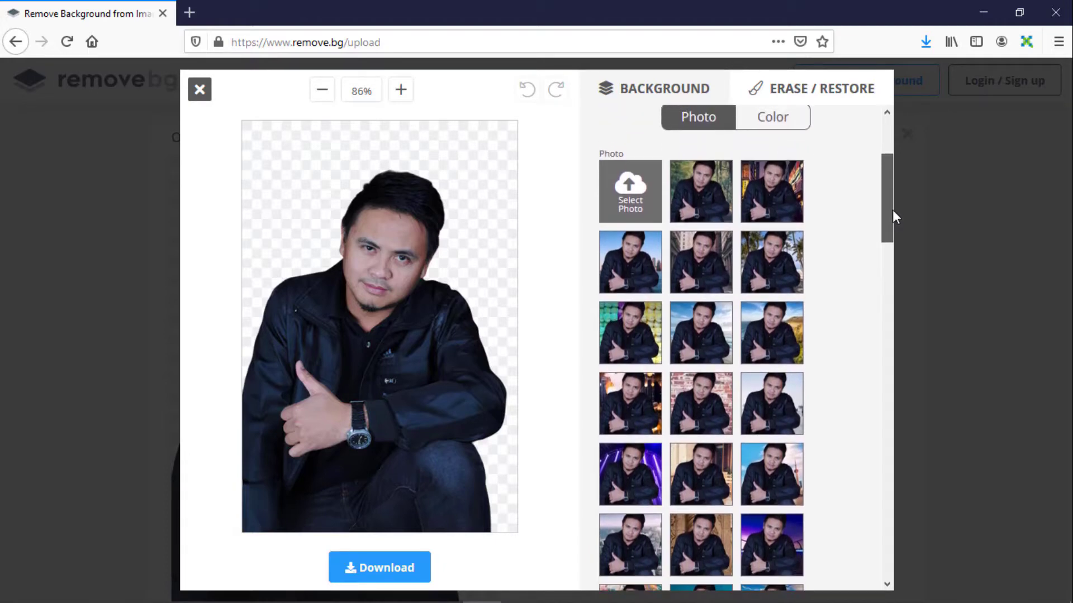
pyautogui.moveTo(892, 211); pyautogui.dragTo(890, 227)
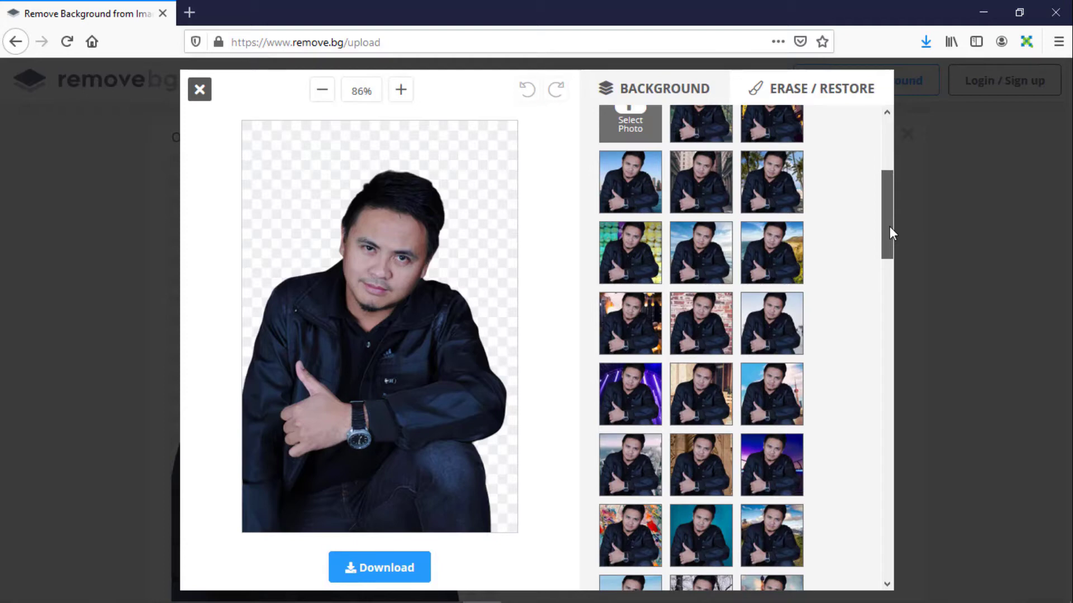
pyautogui.moveTo(889, 224); pyautogui.dragTo(889, 198)
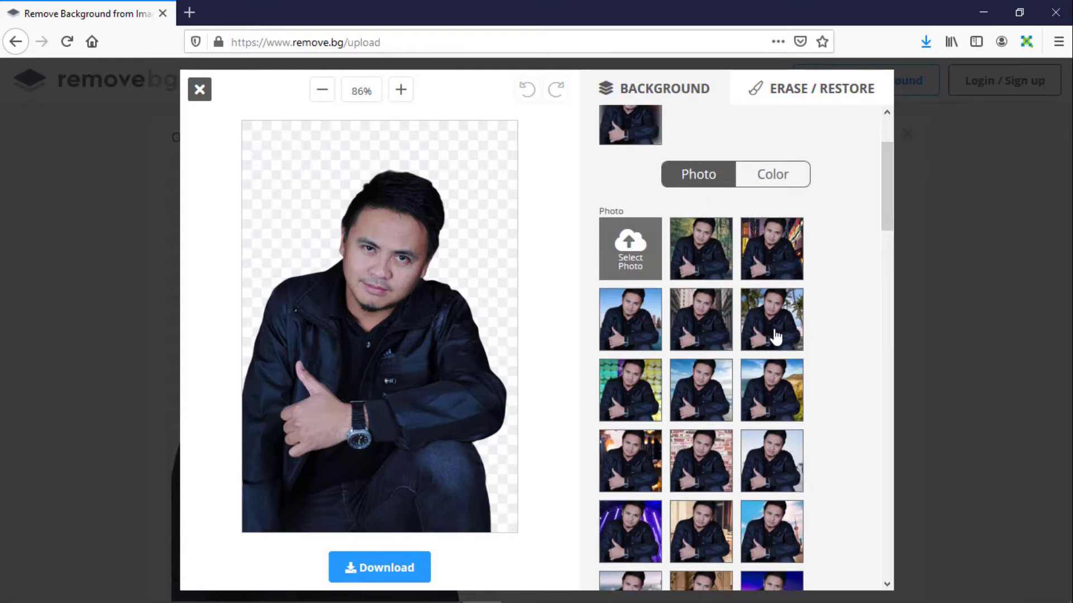
pyautogui.click(775, 263)
# Browse the background photos, keeping the neon city street, and start downloading the portrait.
pyautogui.scroll(-1, 892, 197)
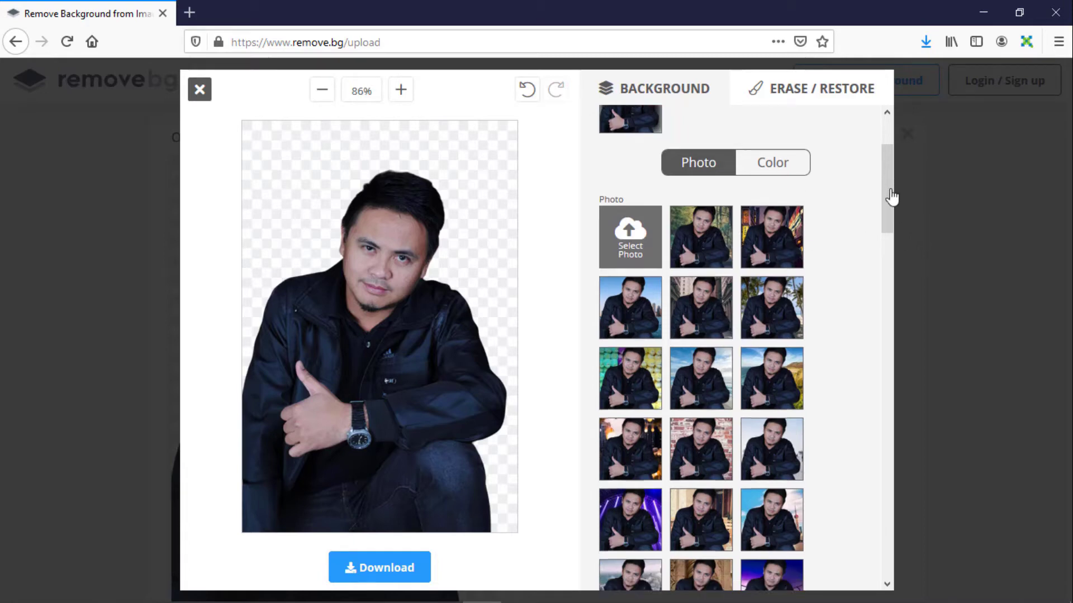
pyautogui.scroll(-2, 891, 197)
pyautogui.scroll(-3, 893, 224)
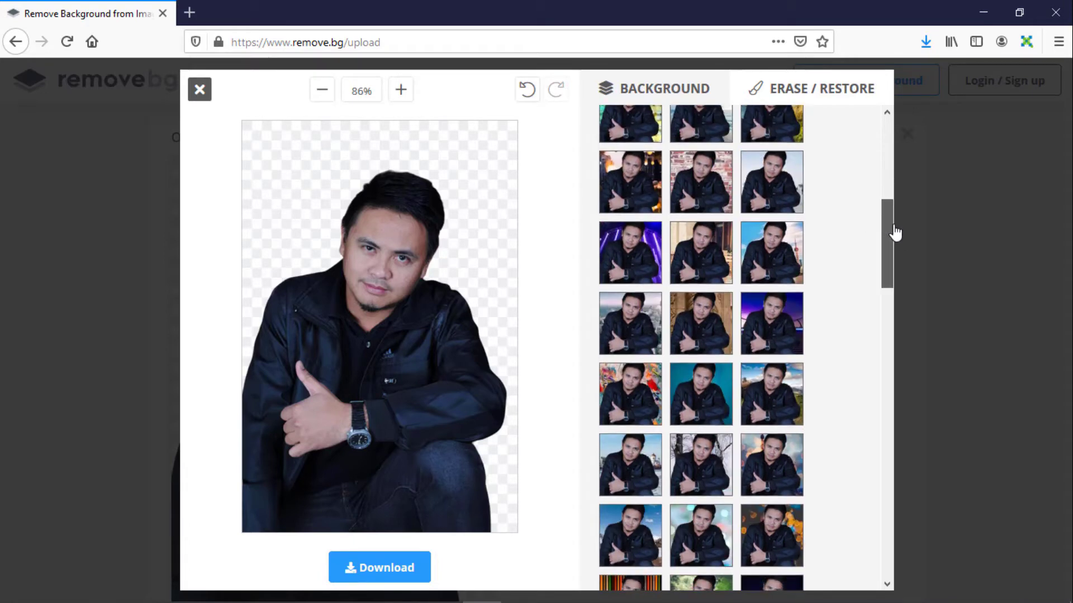
pyautogui.moveTo(894, 232); pyautogui.dragTo(891, 255)
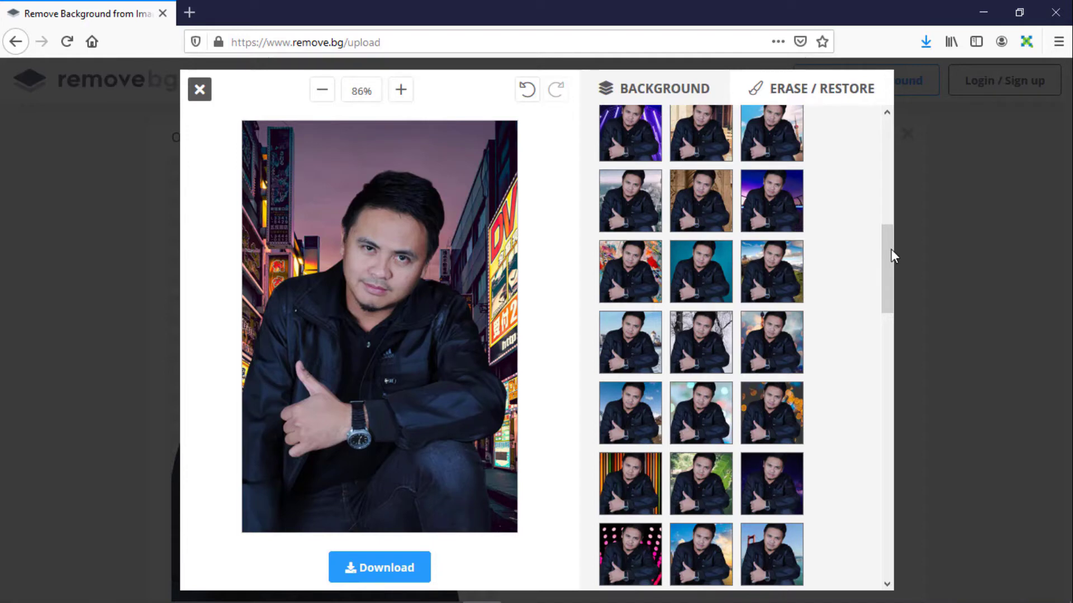
pyautogui.moveTo(890, 250); pyautogui.dragTo(898, 471)
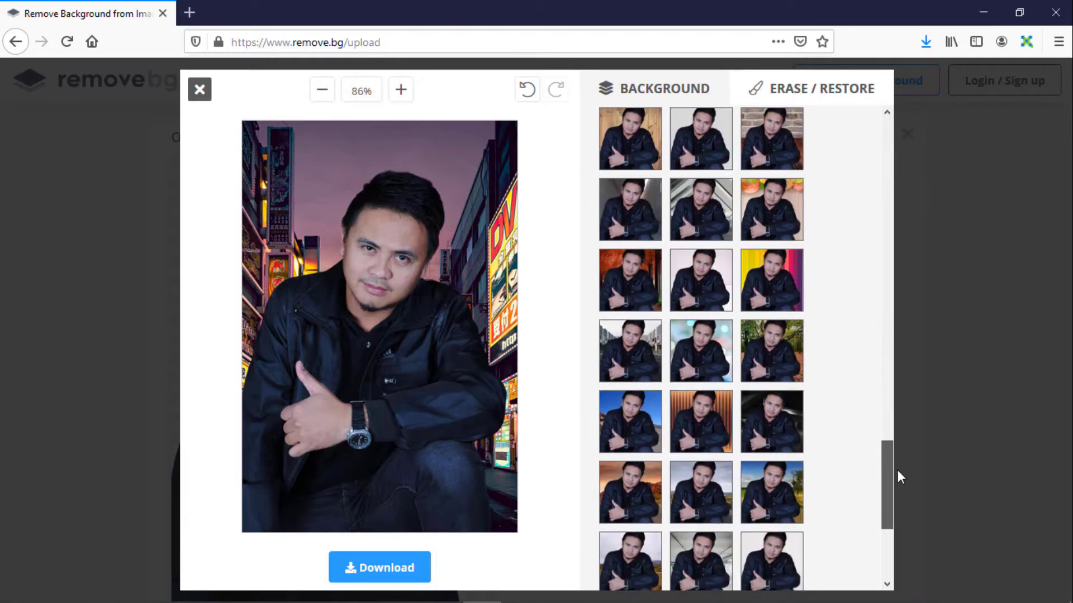
pyautogui.click(371, 569)
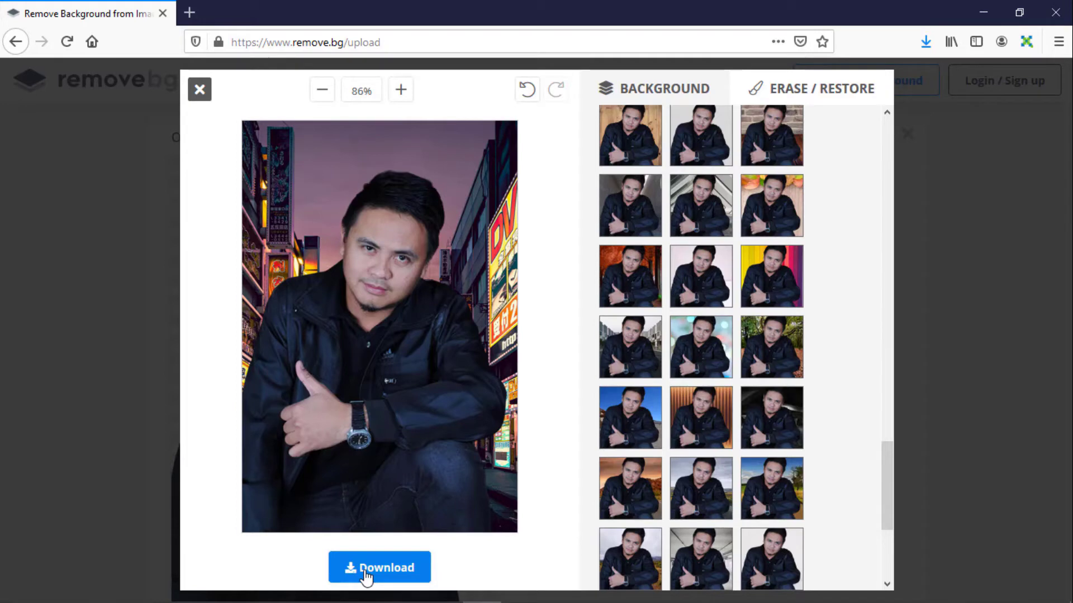
# Save the 513 KB city-background ready-removebg-preview.png, cancelling a repeated download prompt.
pyautogui.click(367, 576)
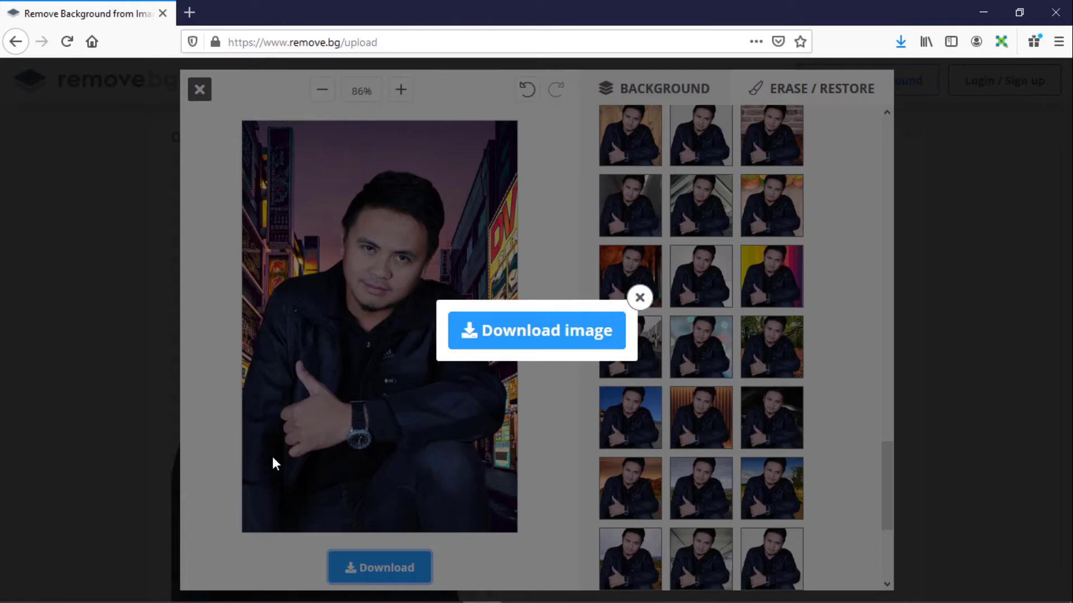
pyautogui.click(575, 337)
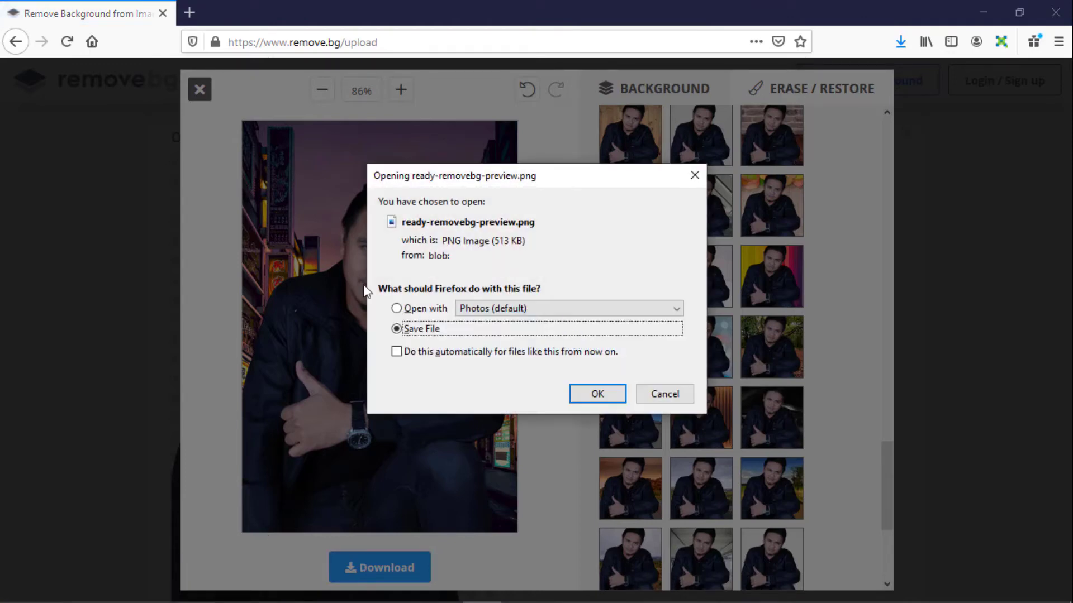
pyautogui.click(597, 394)
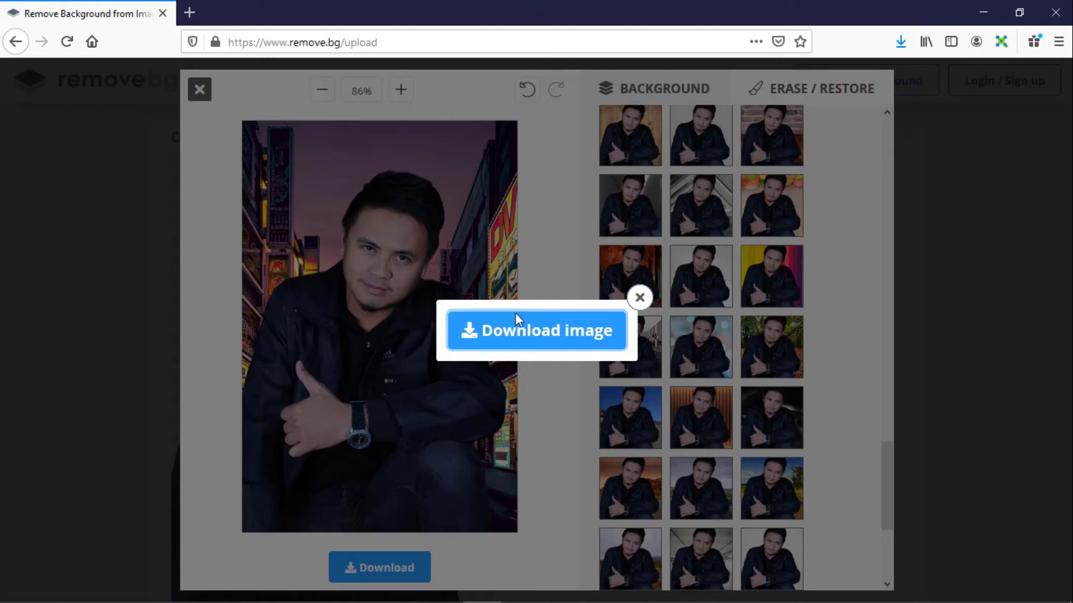
pyautogui.click(524, 348)
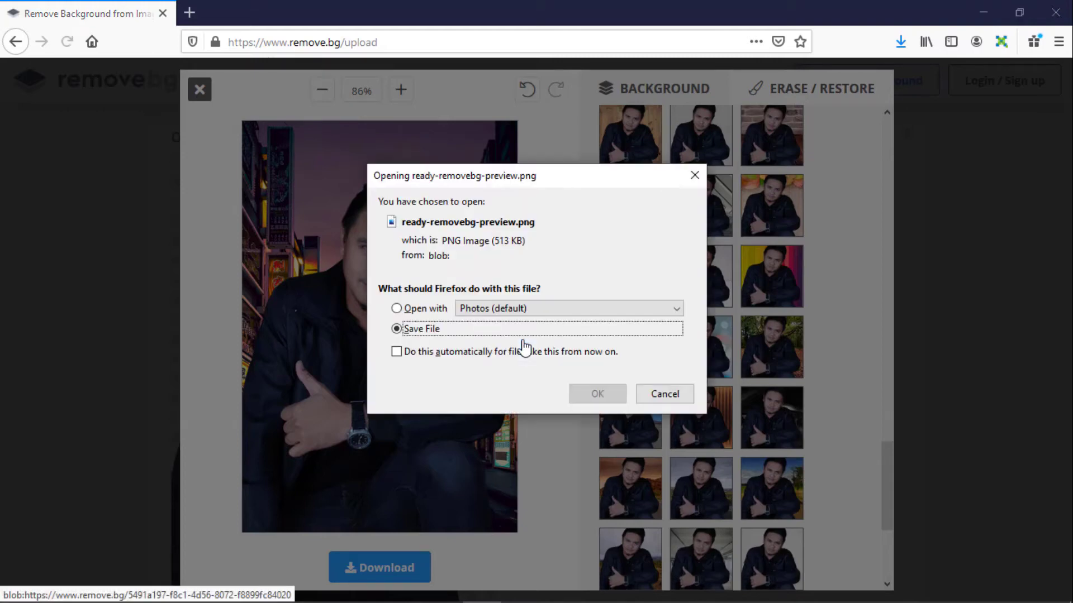
pyautogui.click(657, 398)
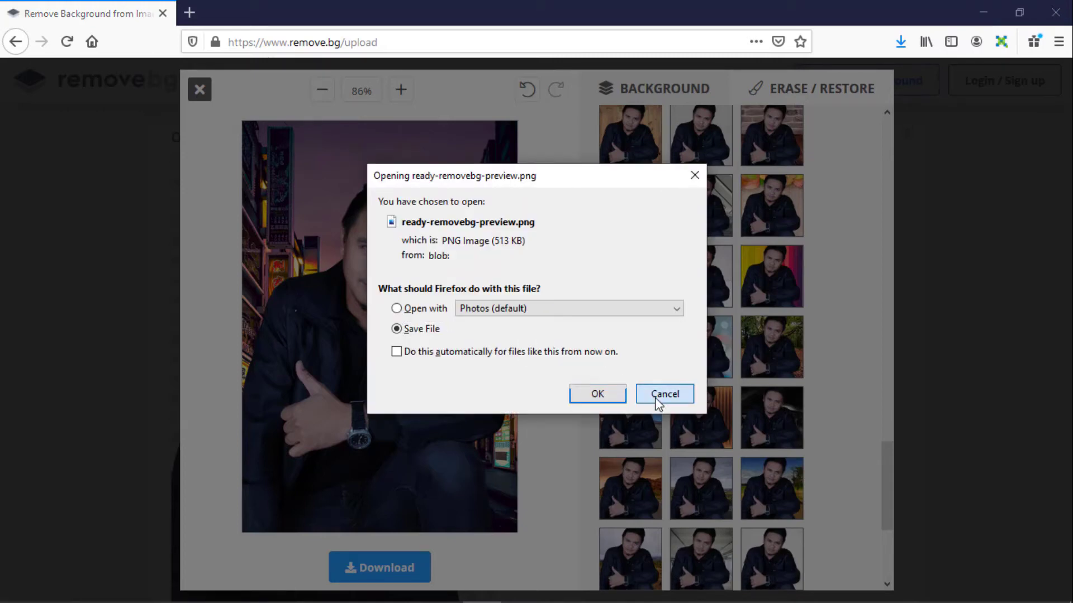
pyautogui.click(639, 299)
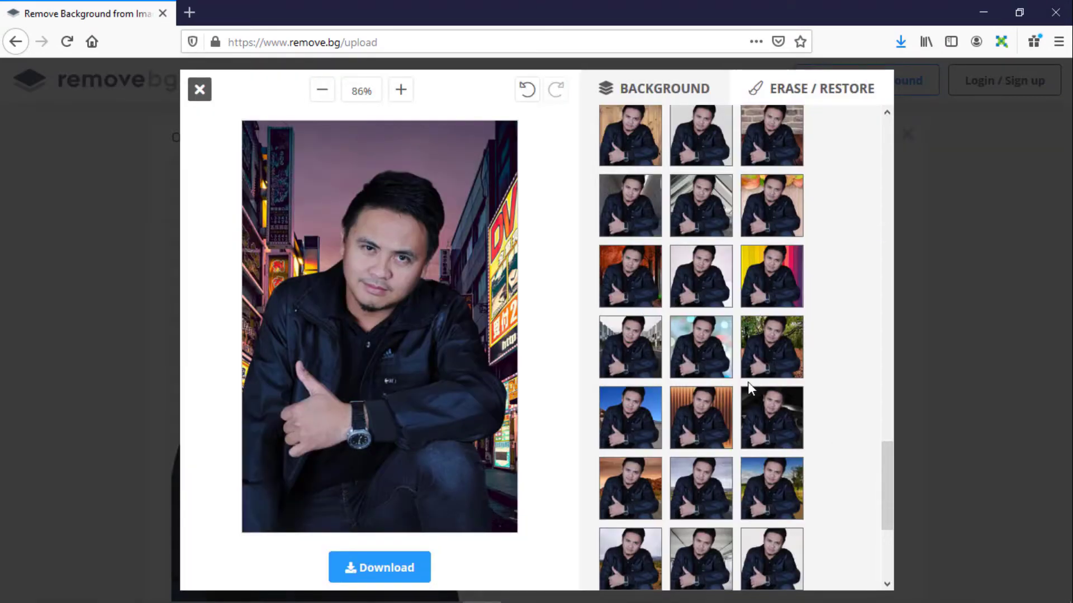
# Set the dark parking-garage photo as the portrait's background and scroll the thumbnail list.
pyautogui.click(766, 412)
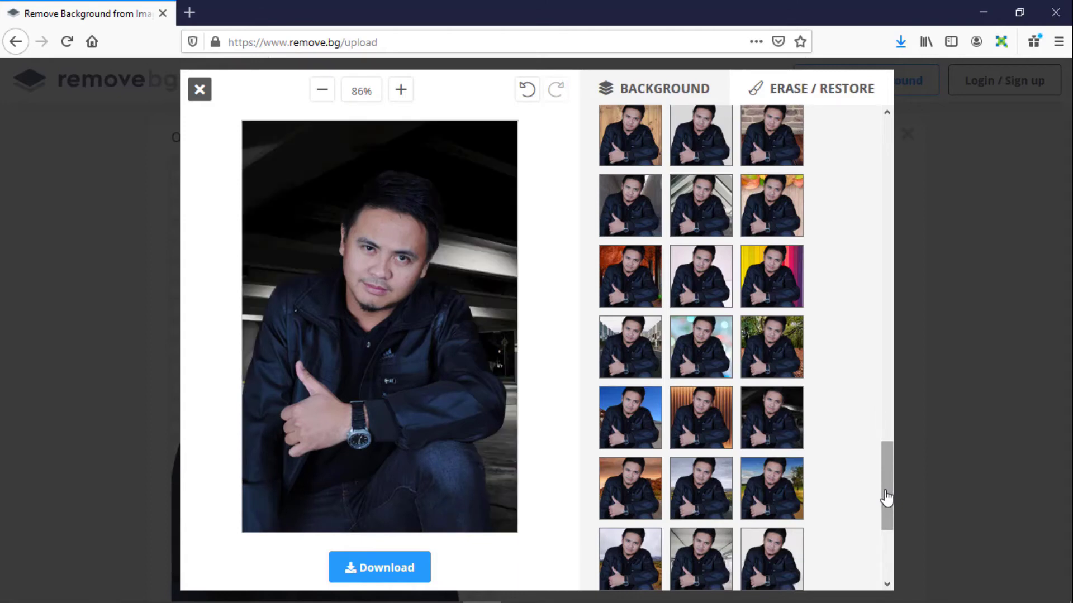
pyautogui.moveTo(884, 491); pyautogui.dragTo(888, 451)
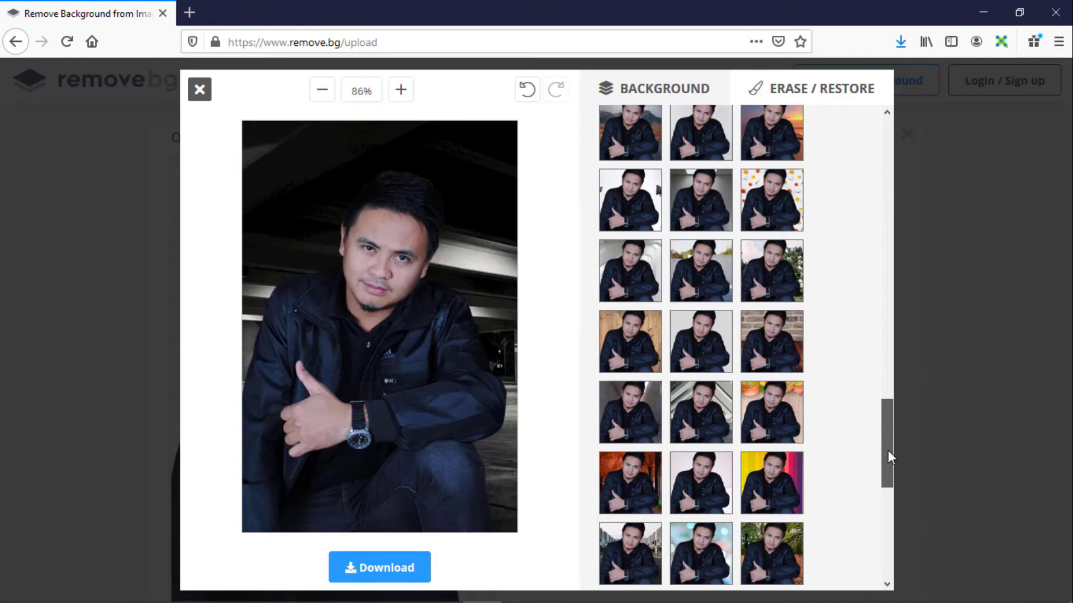
pyautogui.moveTo(887, 450); pyautogui.dragTo(888, 415)
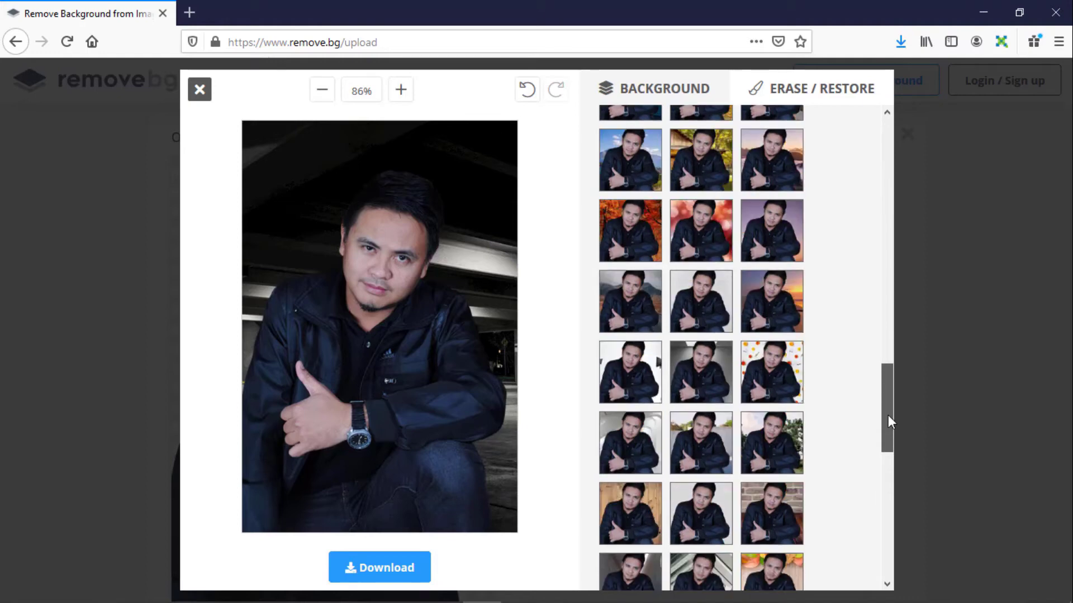
pyautogui.moveTo(888, 416); pyautogui.dragTo(886, 421)
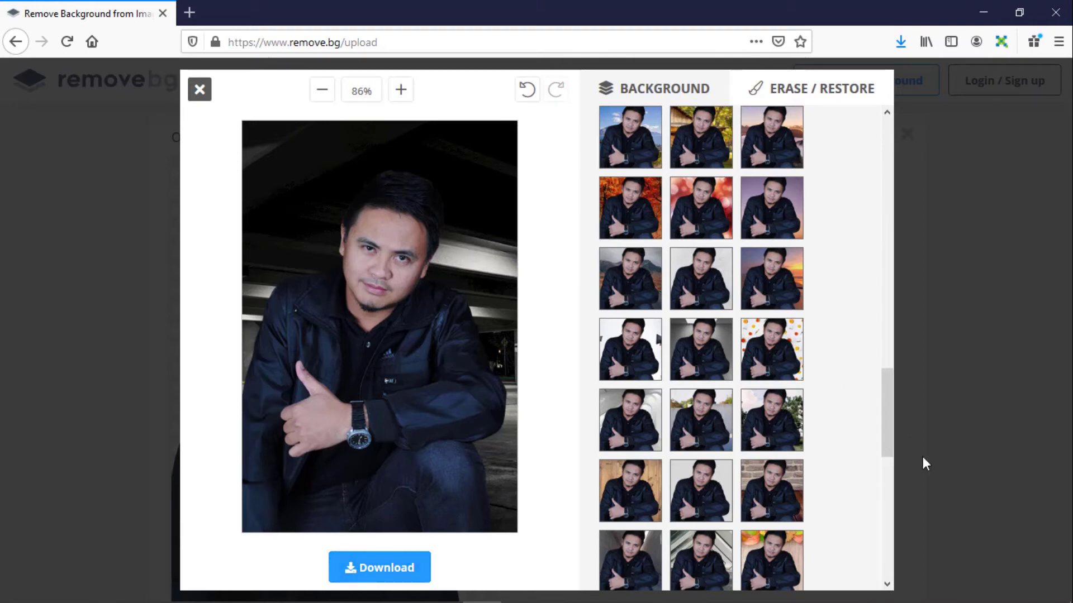
pyautogui.moveTo(886, 429)
pyautogui.mouseDown()
pyautogui.moveTo(889, 559)
pyautogui.moveTo(882, 373)
pyautogui.mouseUp()
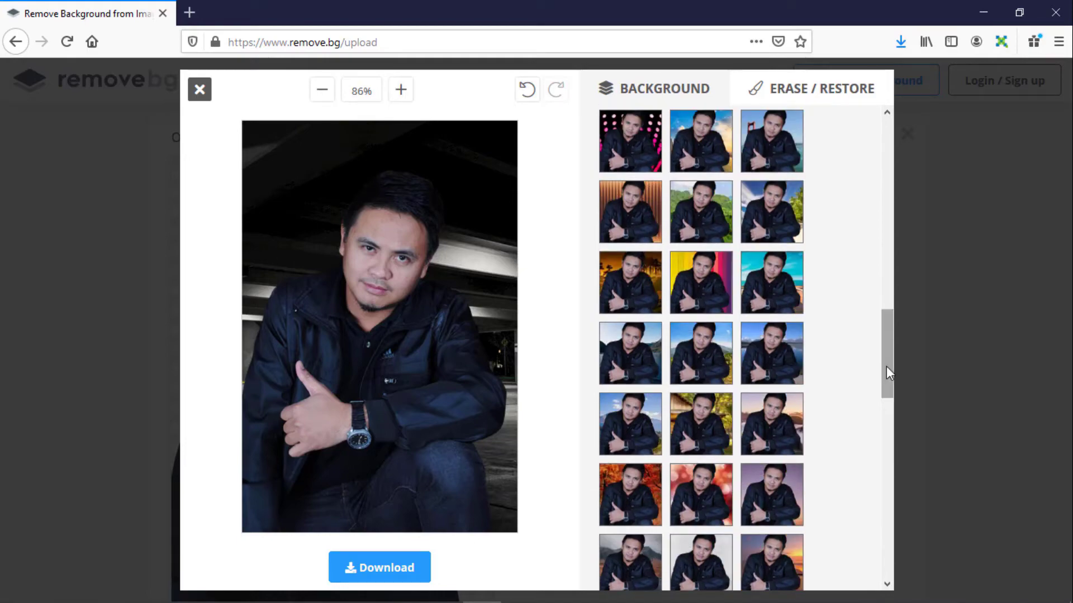
pyautogui.moveTo(886, 367)
pyautogui.mouseDown()
pyautogui.moveTo(888, 189)
pyautogui.moveTo(887, 285)
pyautogui.mouseUp()
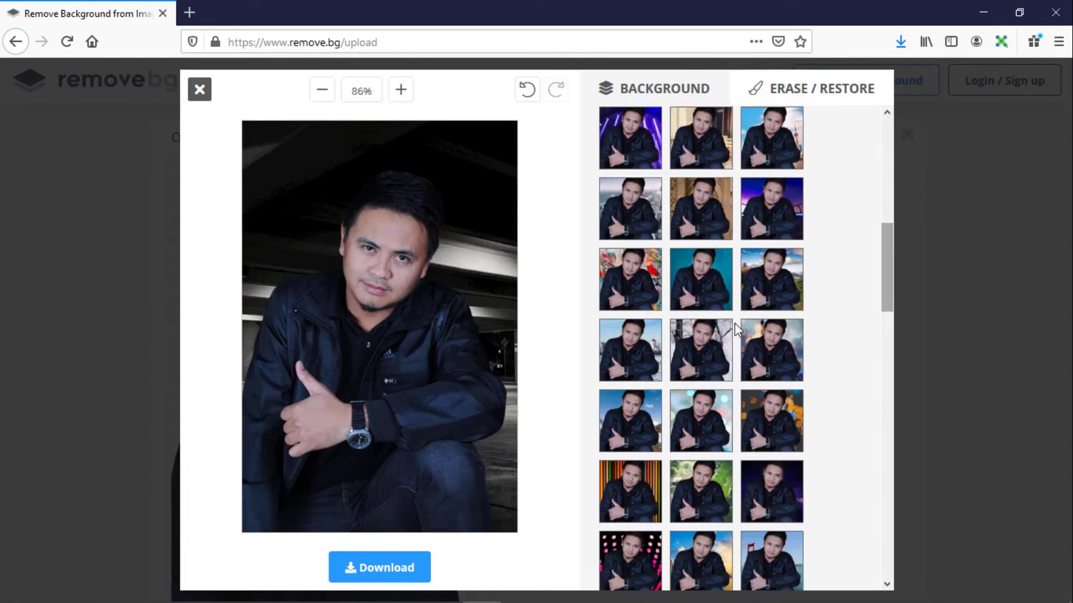
# Save the parking-garage version as a 375 KB PNG and close the download popup.
pyautogui.click(396, 569)
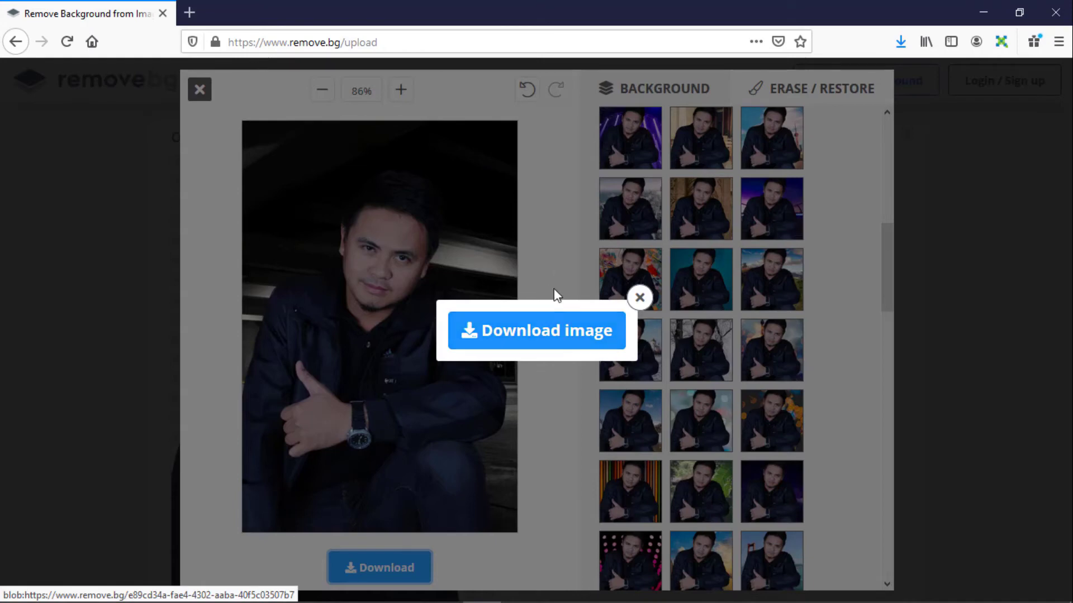
pyautogui.click(568, 336)
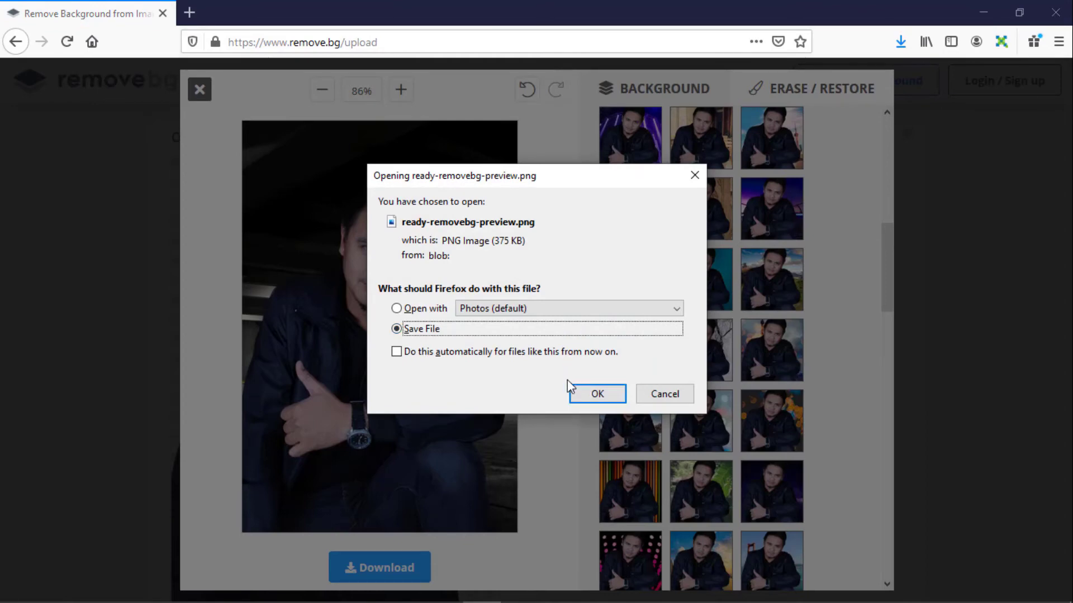
pyautogui.click(584, 396)
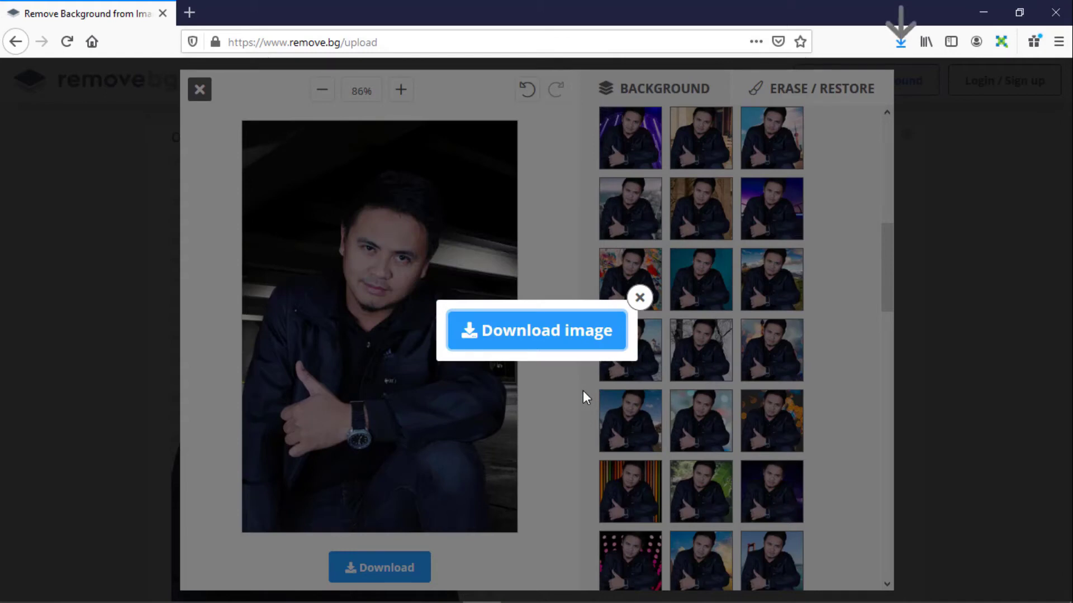
pyautogui.click(639, 298)
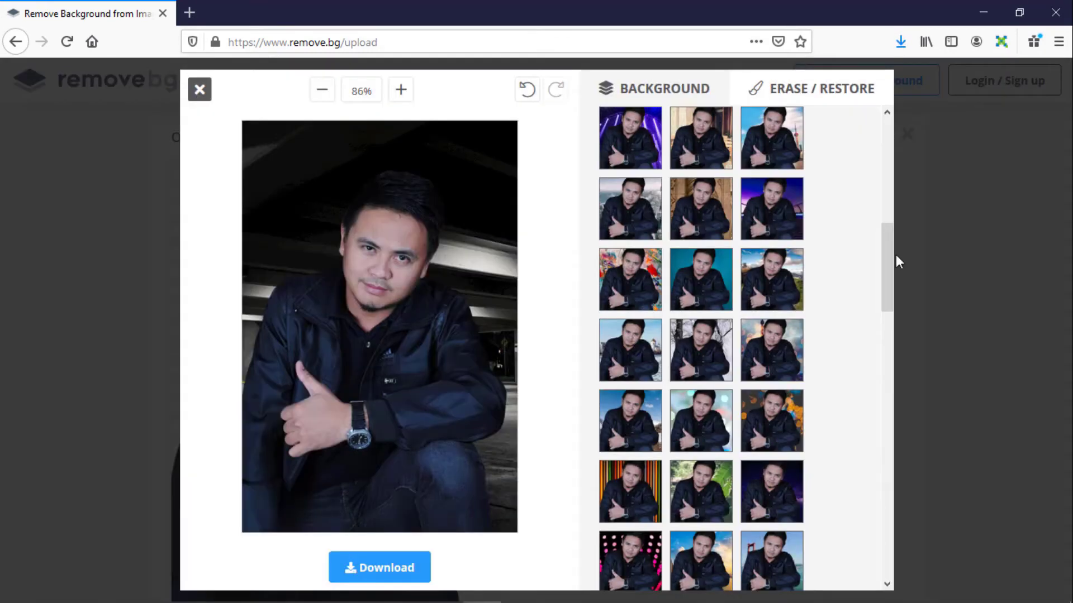
# Restore a reddish patch of the original backdrop at top right with an enlarged Restore brush.
pyautogui.moveTo(887, 243); pyautogui.dragTo(882, 196)
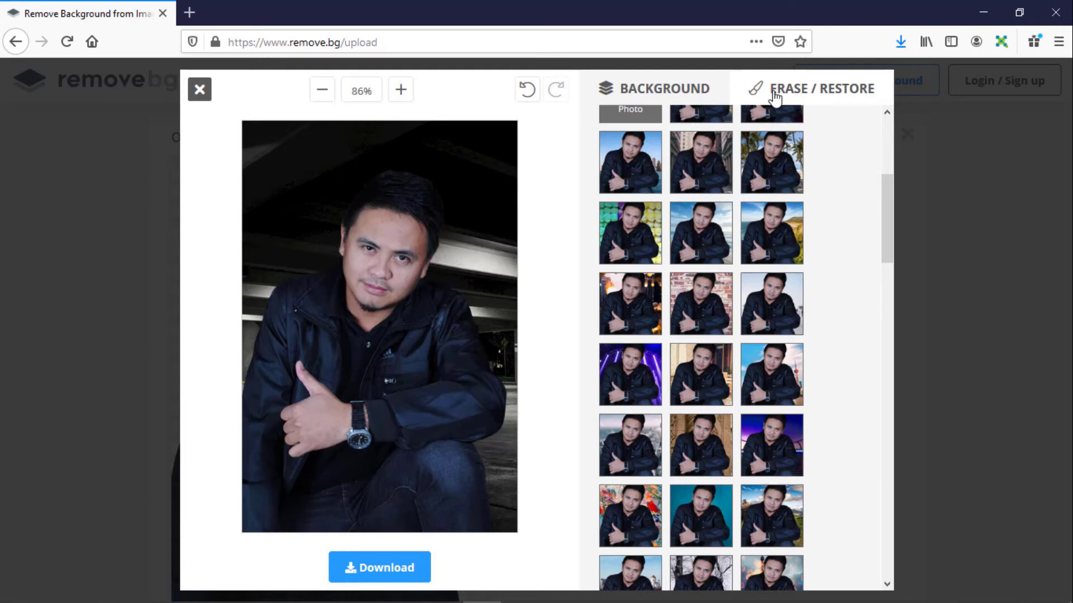
pyautogui.click(776, 98)
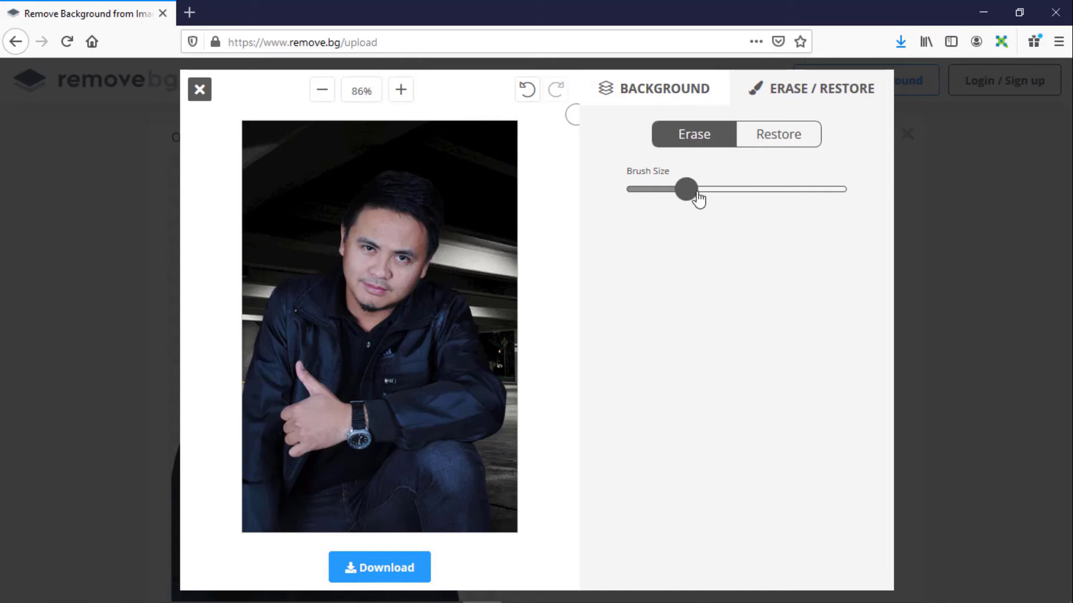
pyautogui.moveTo(696, 191); pyautogui.dragTo(712, 200)
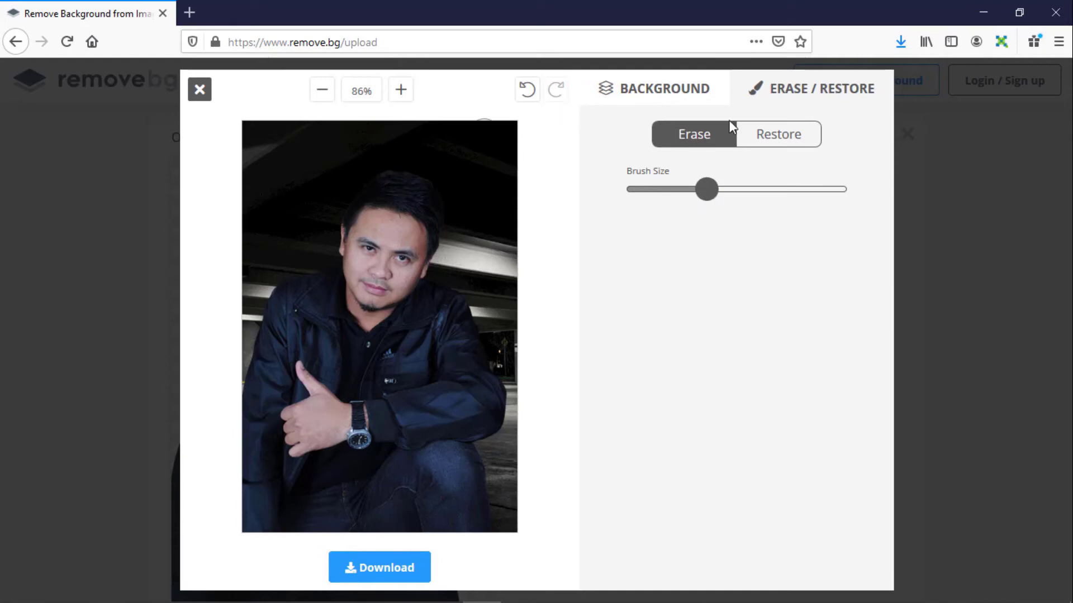
pyautogui.click(770, 143)
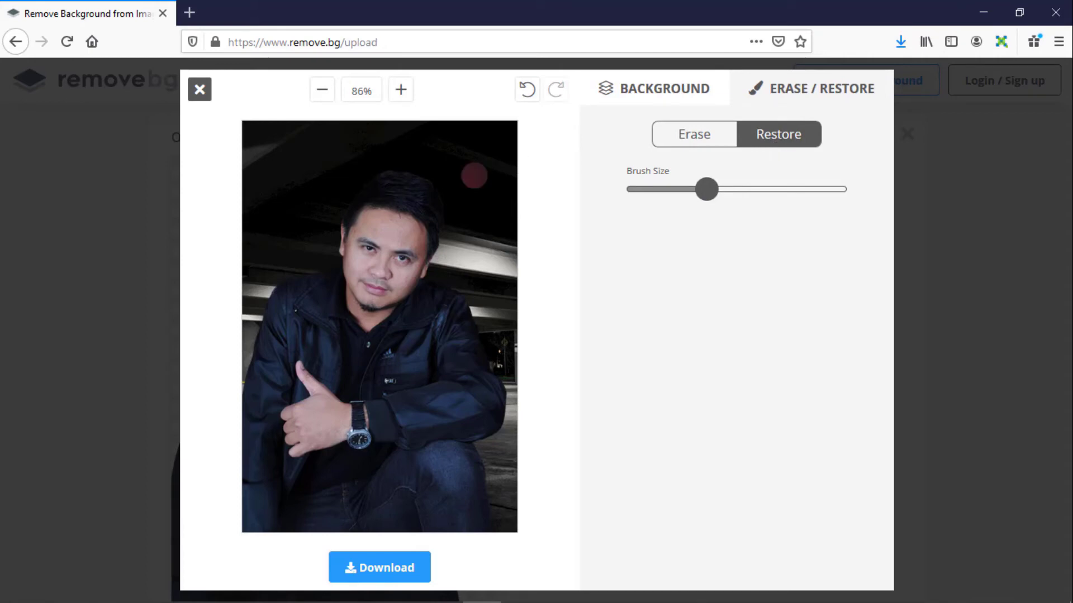
pyautogui.moveTo(475, 174)
pyautogui.mouseDown()
pyautogui.moveTo(484, 148)
pyautogui.moveTo(508, 139)
pyautogui.moveTo(421, 152)
pyautogui.moveTo(478, 200)
pyautogui.mouseUp()
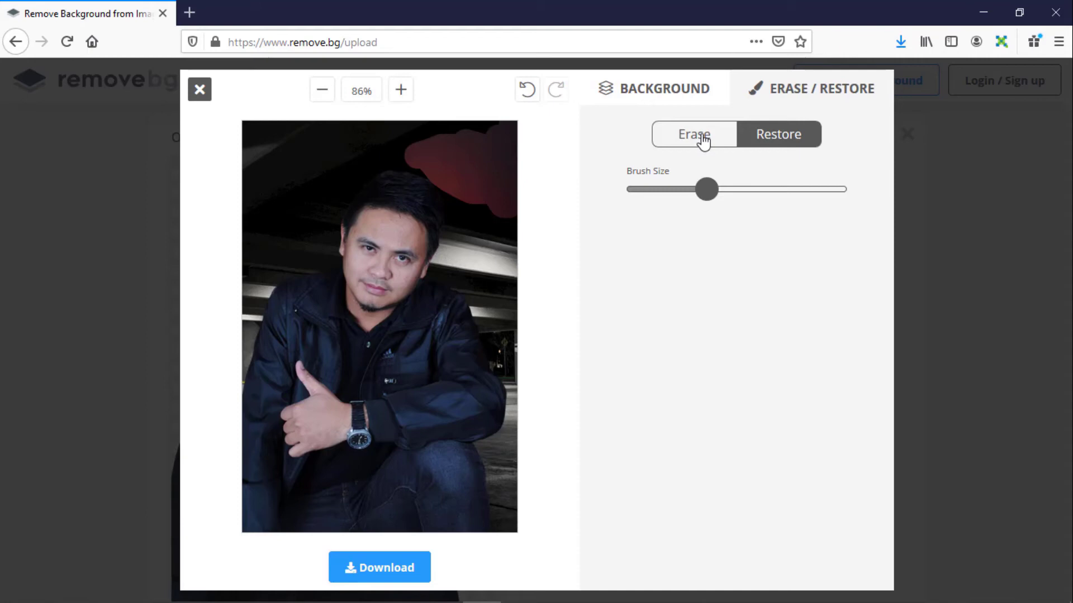
pyautogui.click(659, 95)
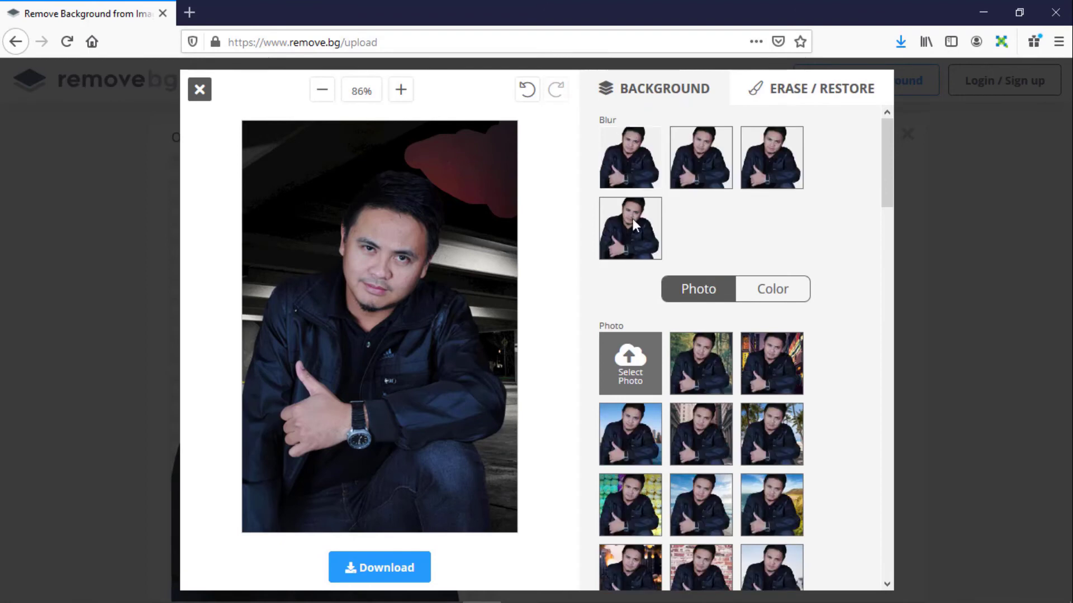
# Switch the background choices to Color, then close the editor to reach the transparent cut-out result.
pyautogui.click(770, 301)
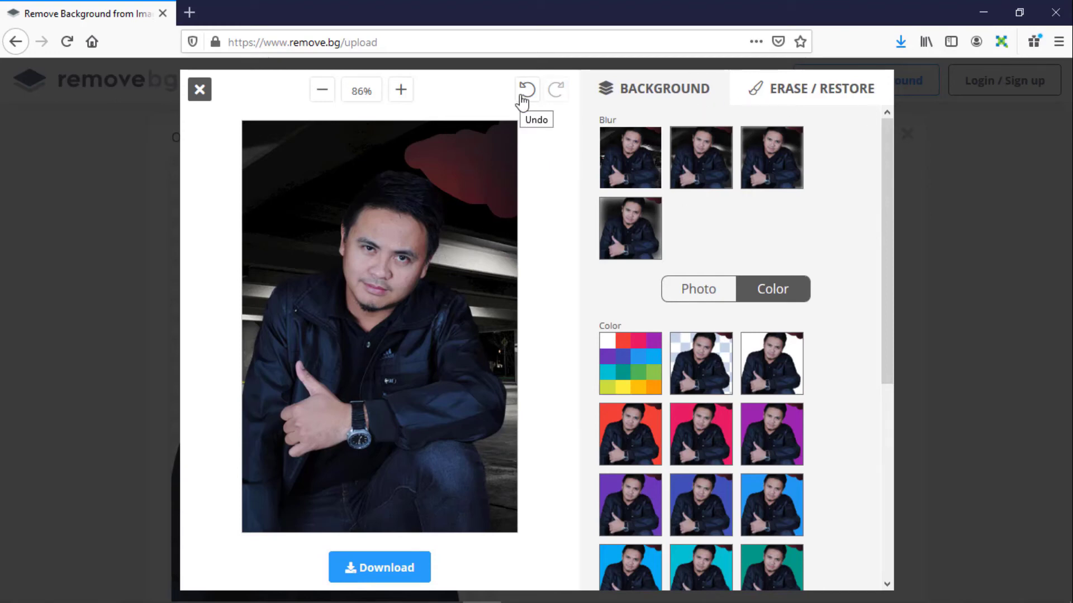
pyautogui.click(200, 90)
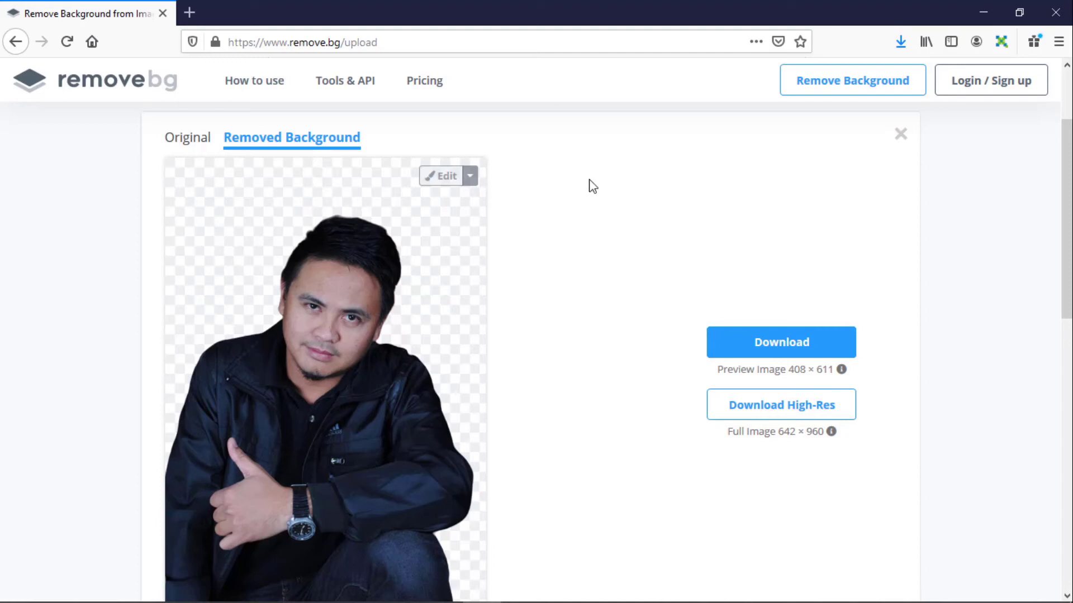
pyautogui.click(469, 176)
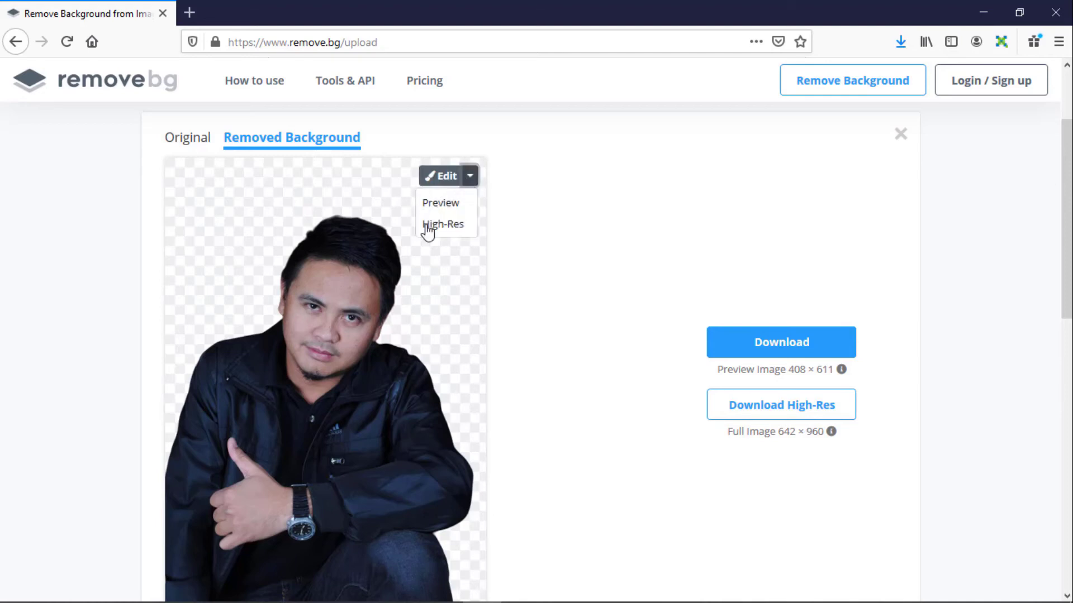
pyautogui.click(781, 413)
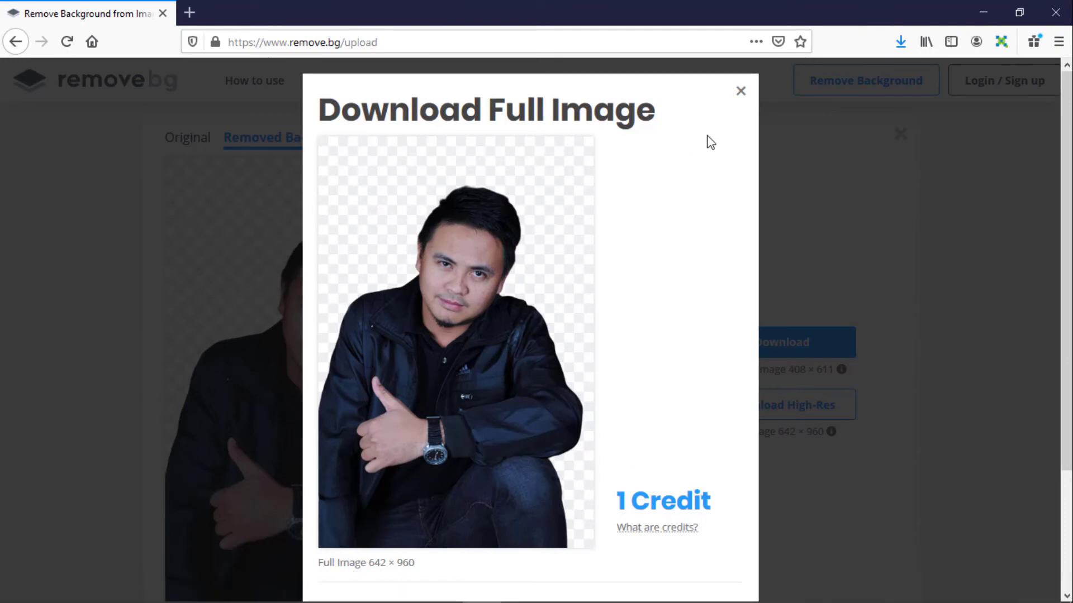
pyautogui.click(740, 90)
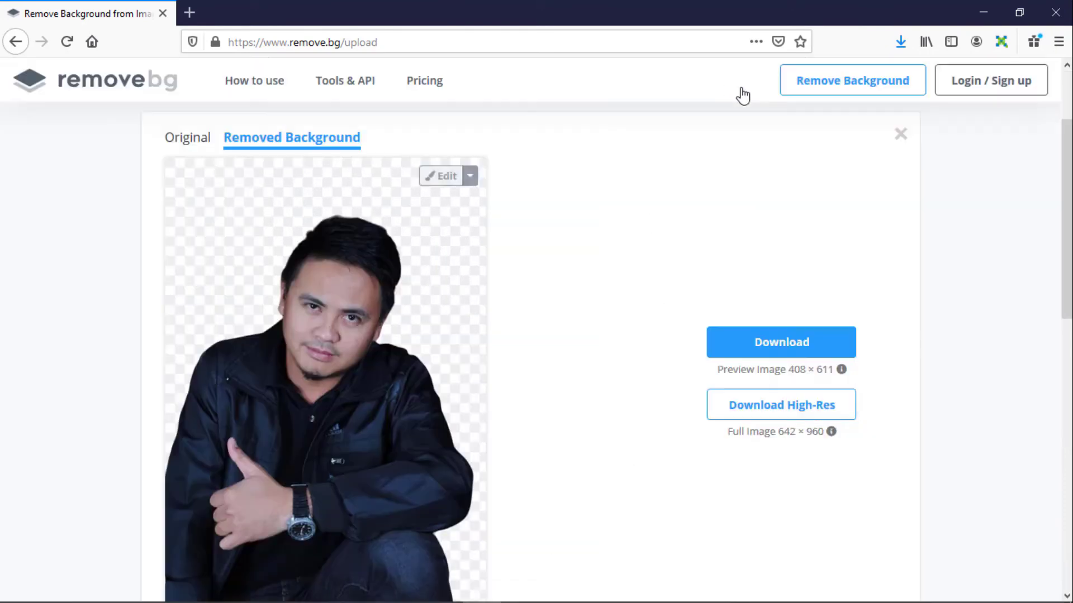